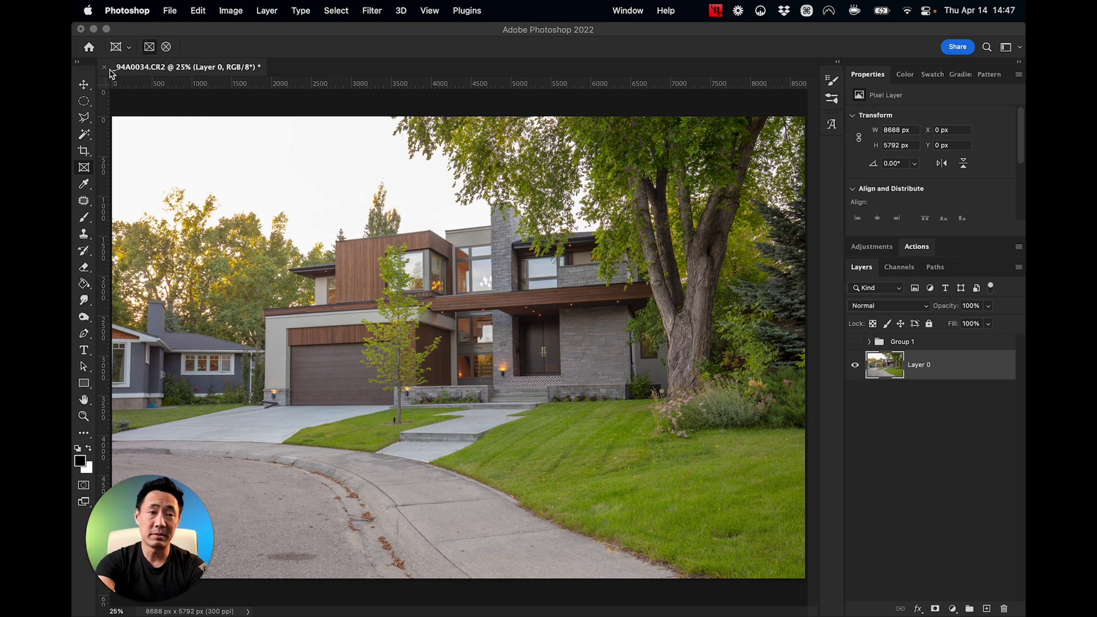
Step: Open Edit > Sky Replacement and preview several cloudy blue sky presets
click(200, 10)
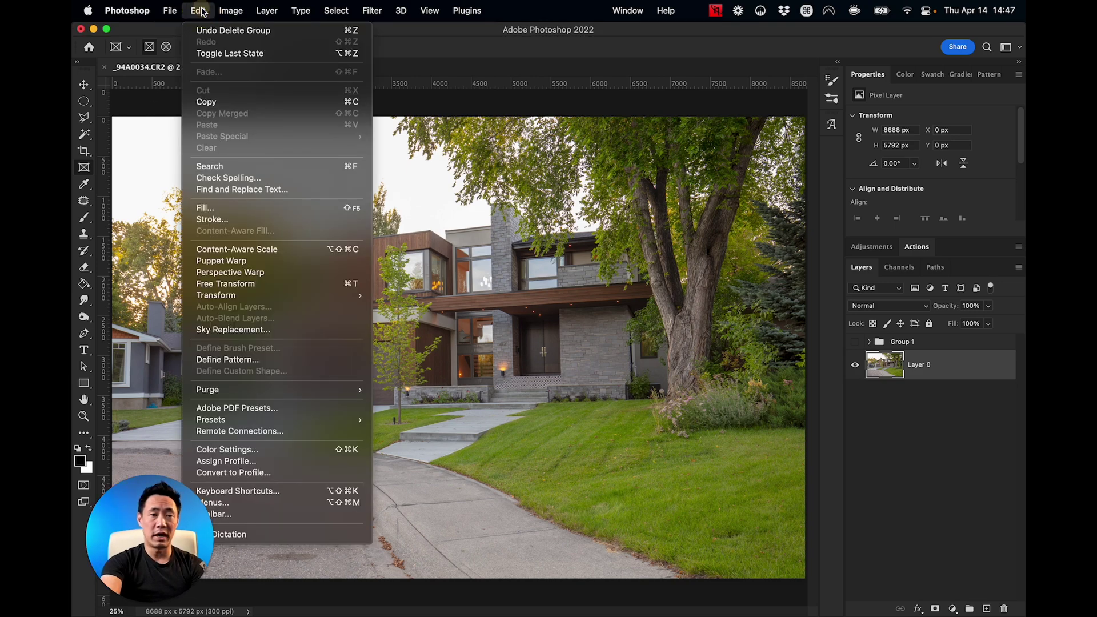
click(244, 330)
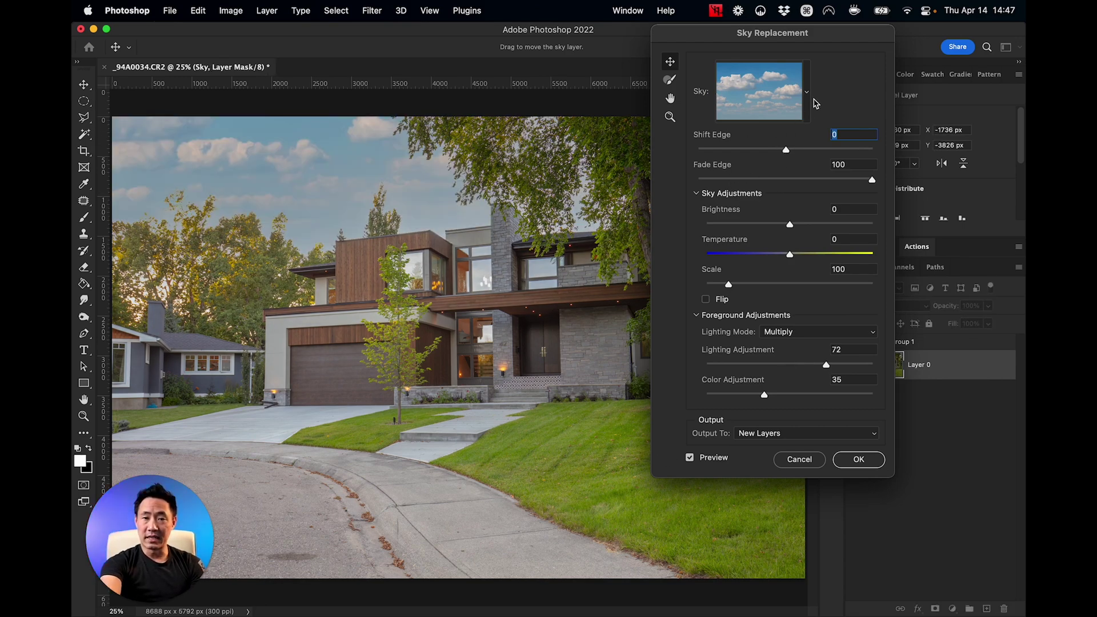
click(807, 92)
scroll(787, 326, down, 3)
scroll(788, 327, up, 3)
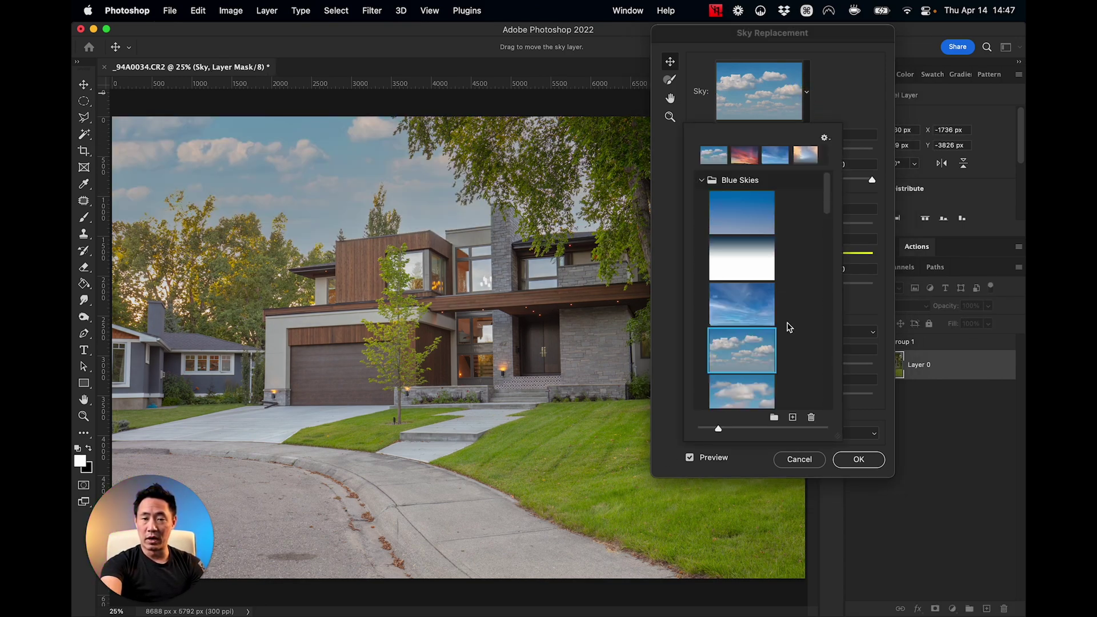
click(741, 393)
scroll(751, 333, down, 2)
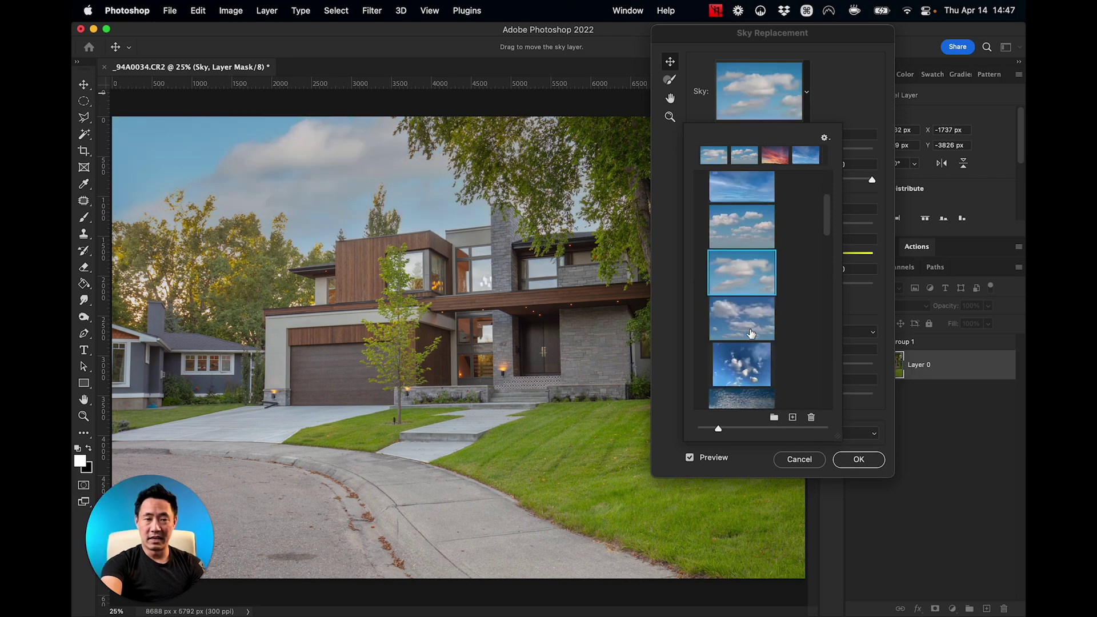
click(749, 363)
scroll(748, 359, down, 2)
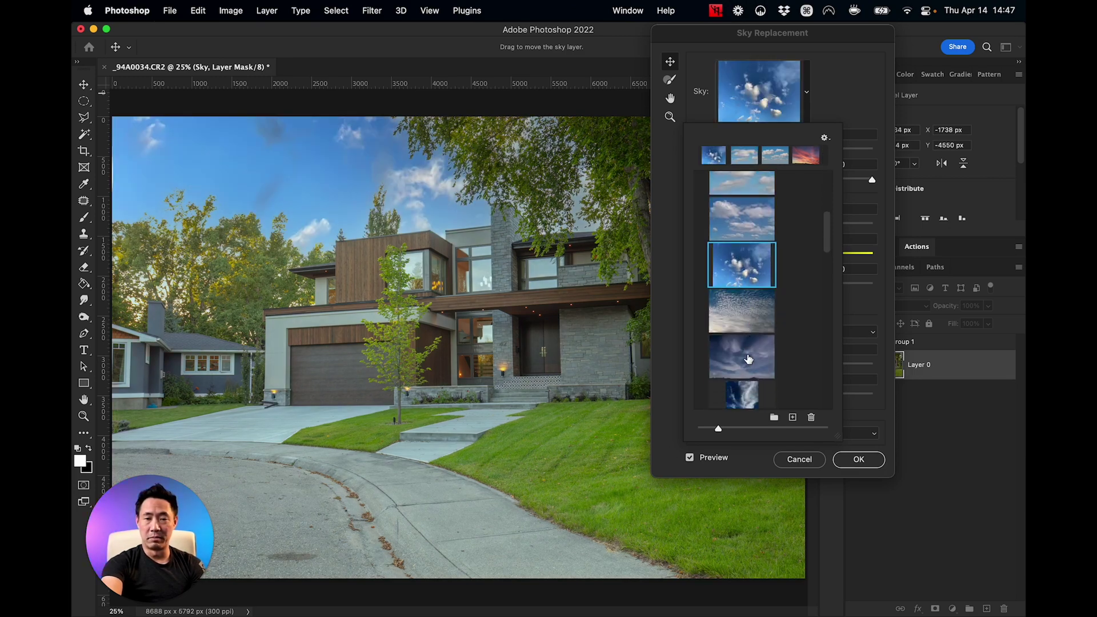
click(748, 359)
scroll(746, 353, down, 2)
click(743, 301)
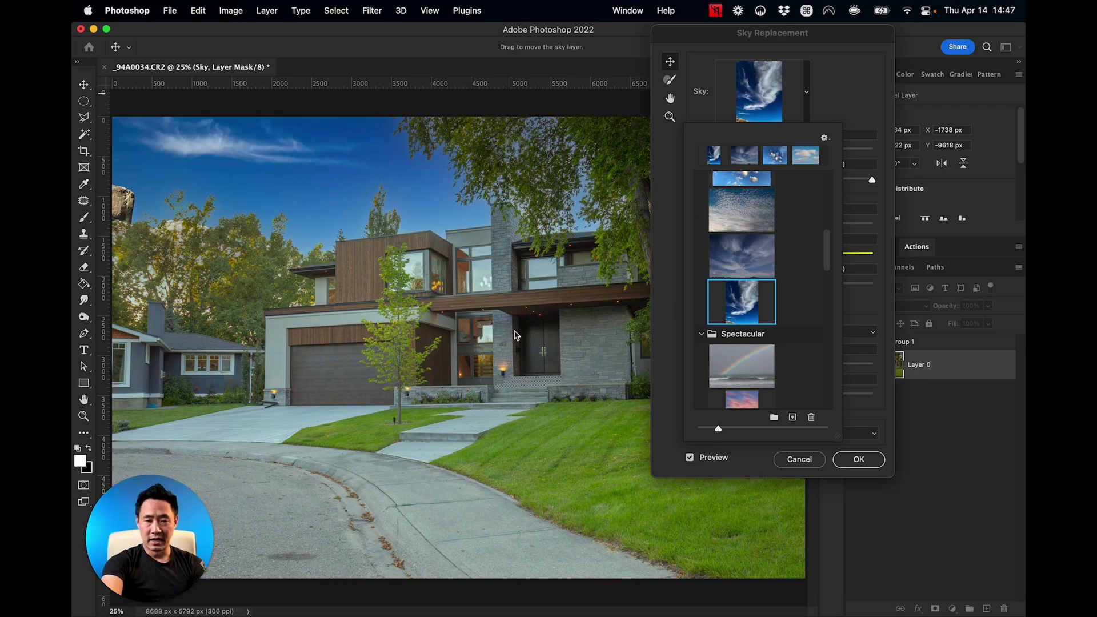
Step: Try the rainbow and sunset presets, settling on the pink sunset sky
click(753, 359)
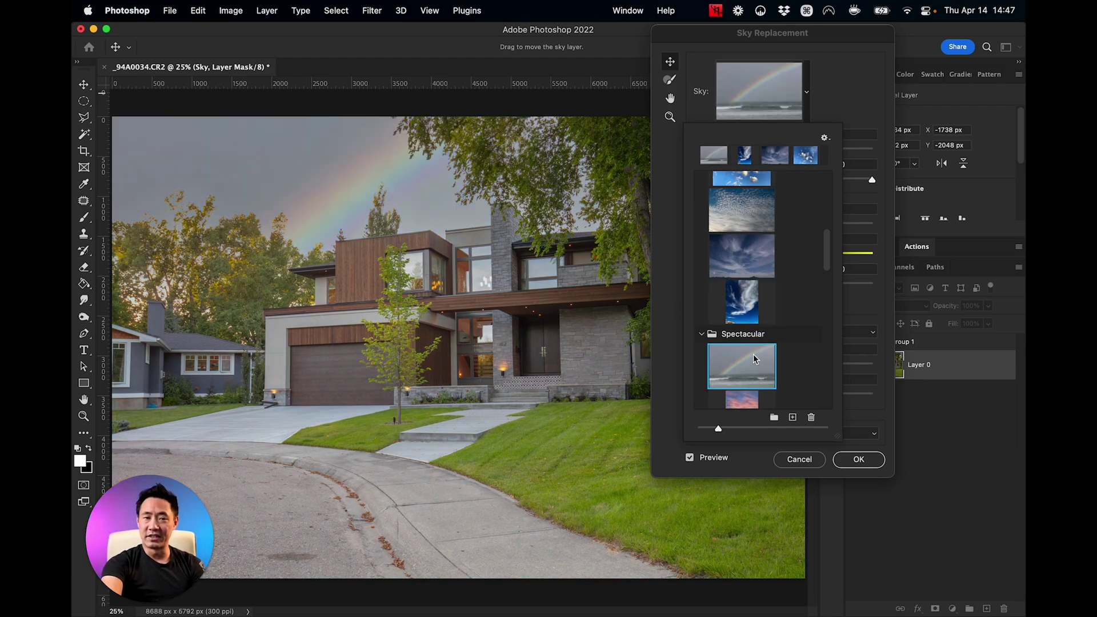
scroll(754, 358, down, 5)
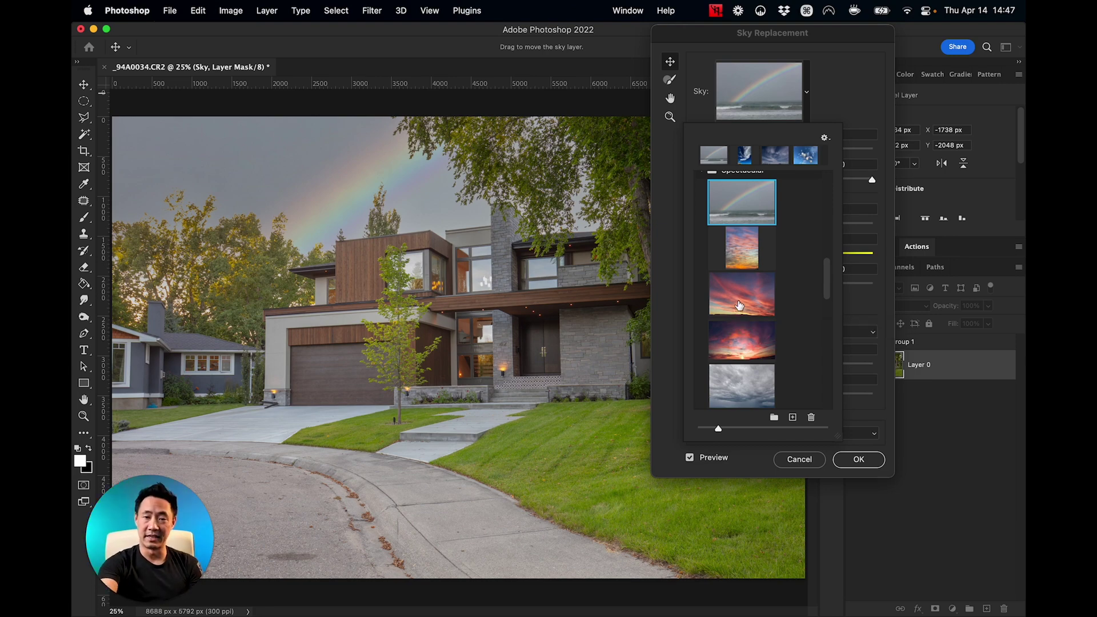
click(739, 299)
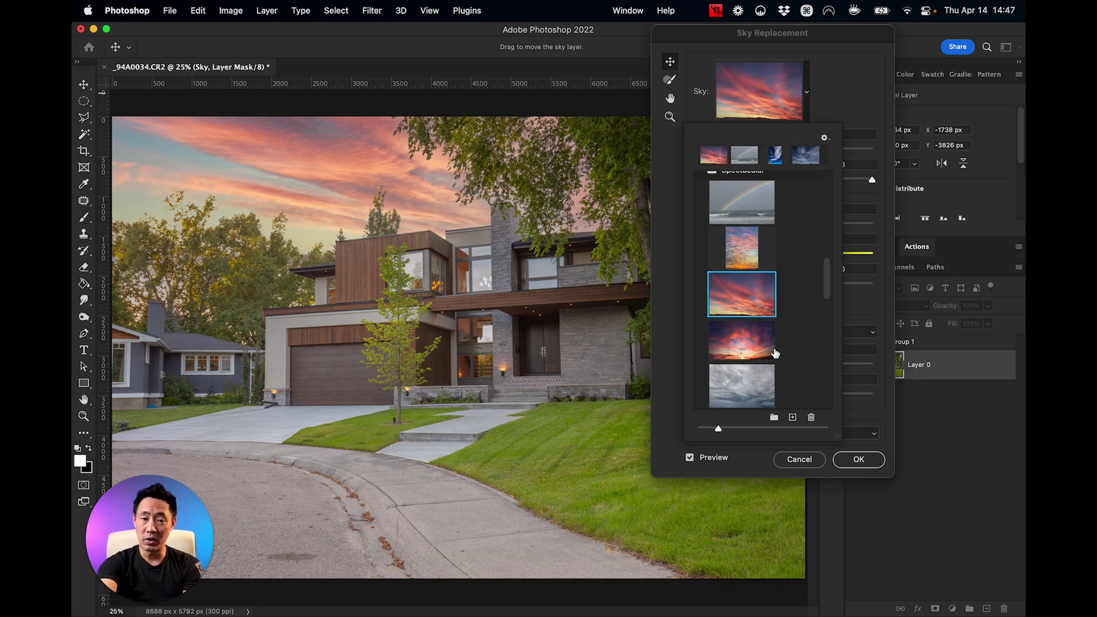
click(743, 338)
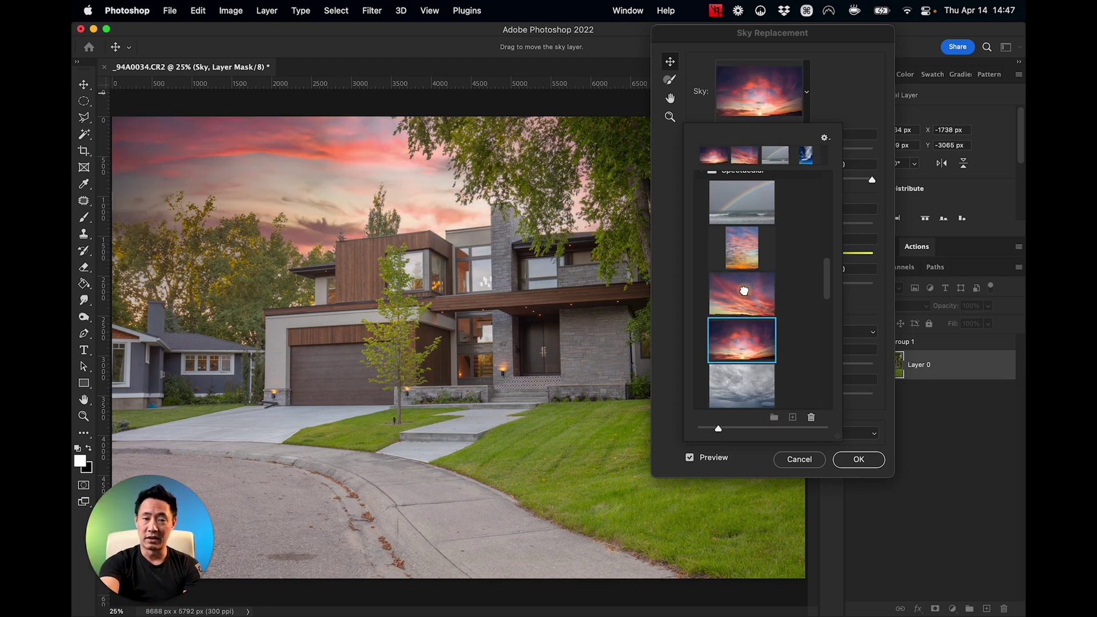
click(743, 289)
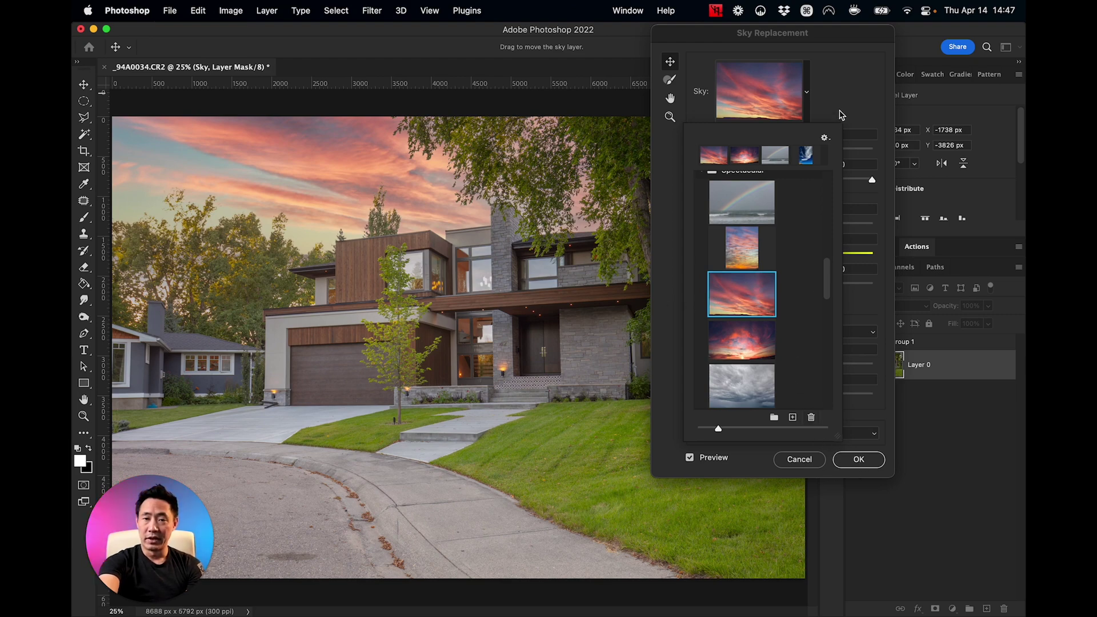
click(840, 112)
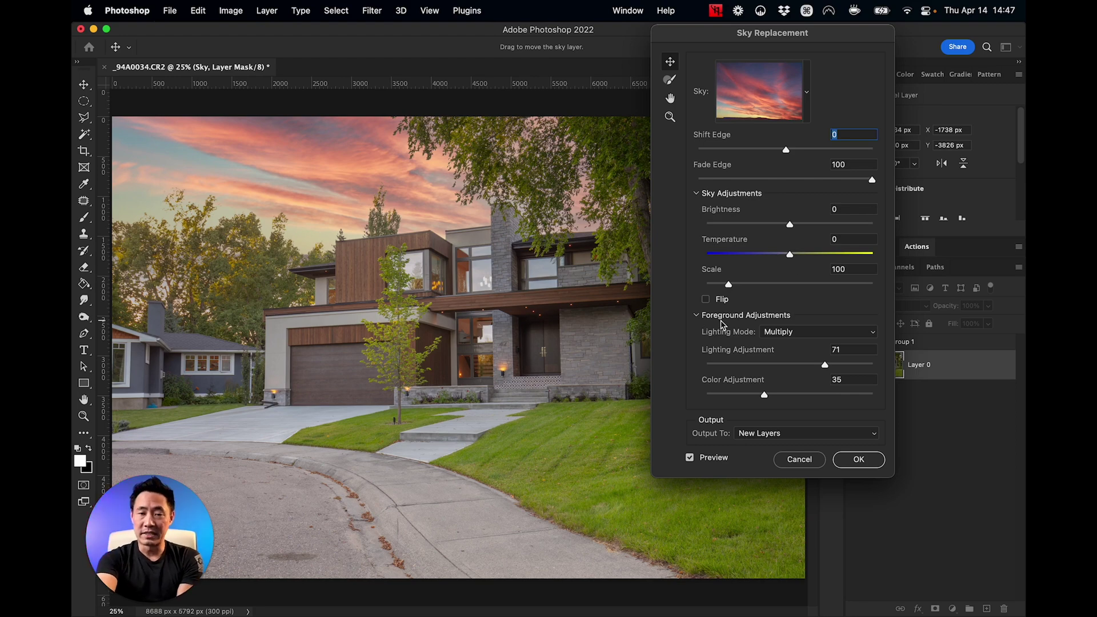
Step: Set Lighting Adjustment to 64 and Color Adjustment to 62, then apply the sky as new layers
click(849, 363)
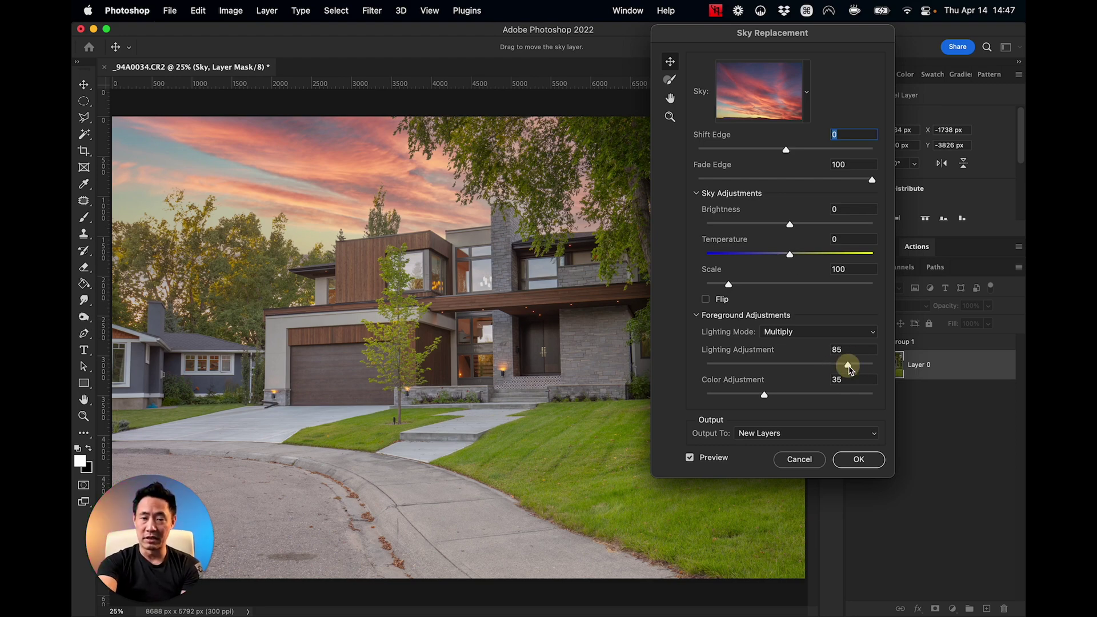
mouse_move(850, 365)
mouse_down()
mouse_move(876, 364)
mouse_move(730, 365)
mouse_move(851, 367)
mouse_up()
drag(732, 366, 812, 365)
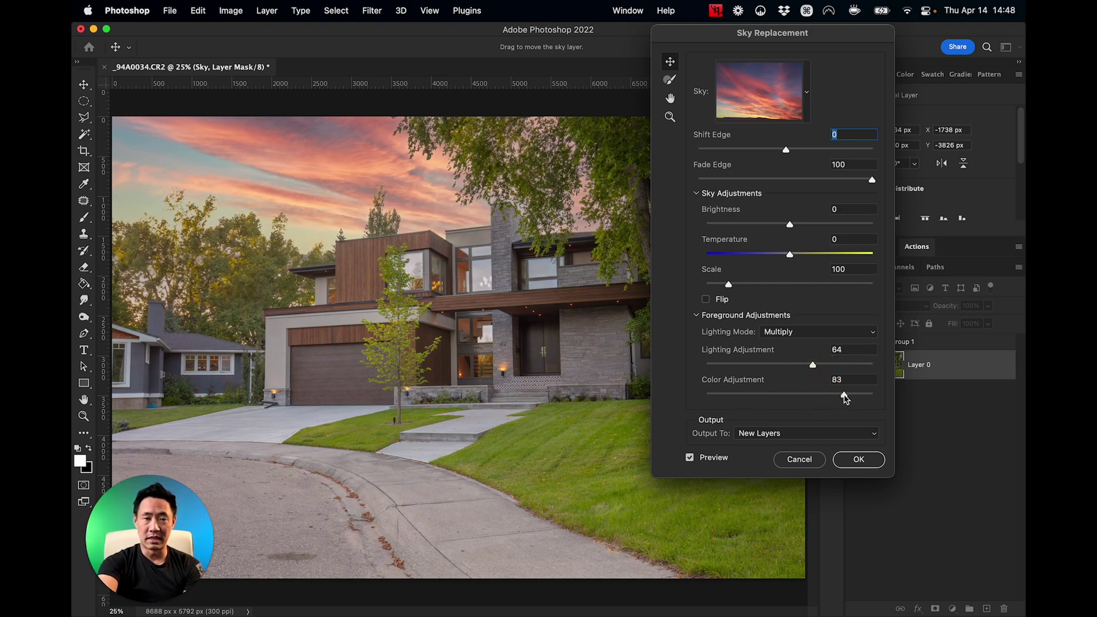
click(844, 395)
drag(846, 398, 888, 398)
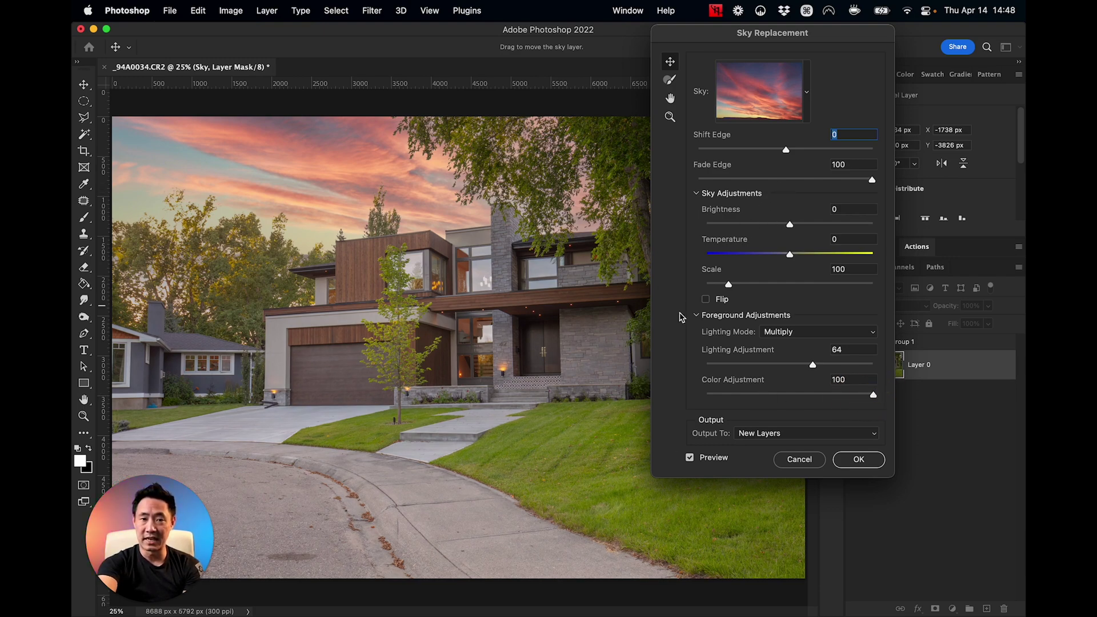
click(712, 396)
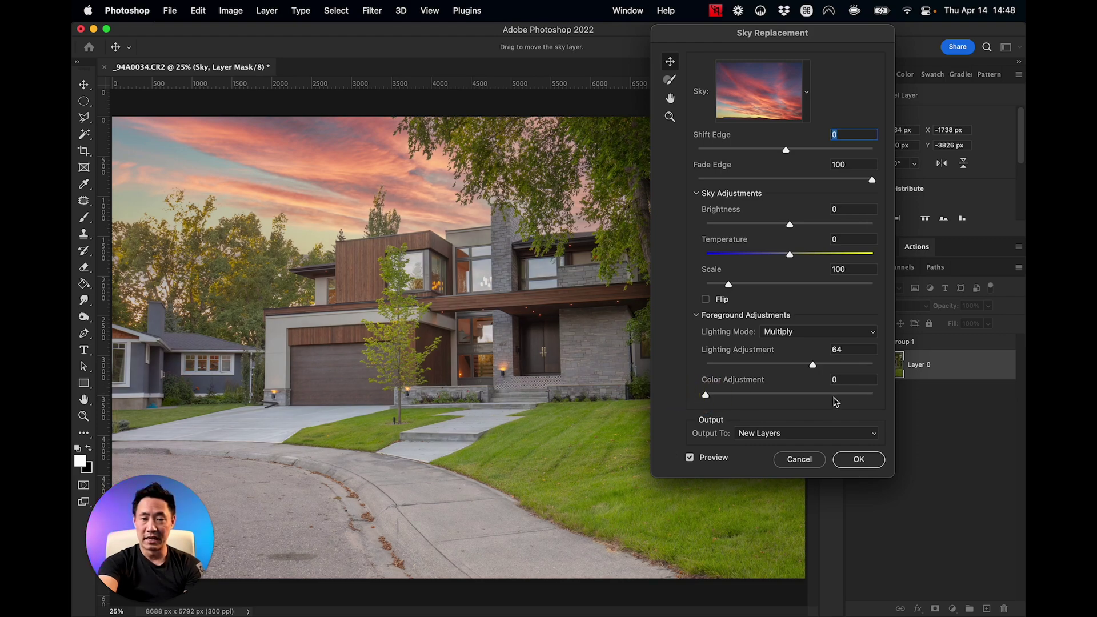
click(865, 397)
click(809, 395)
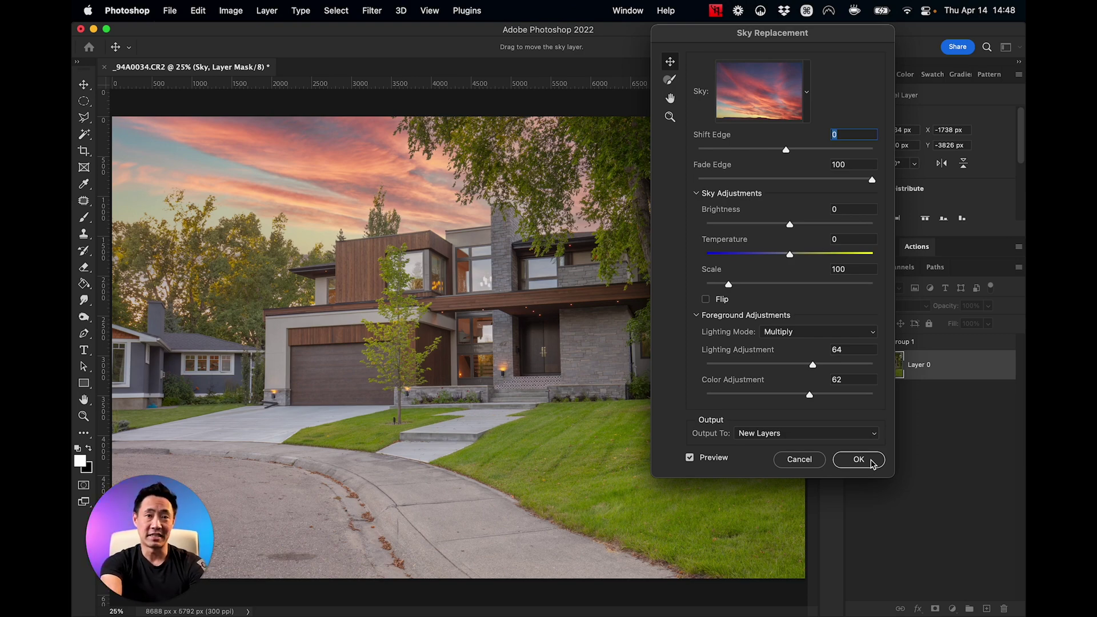
click(871, 463)
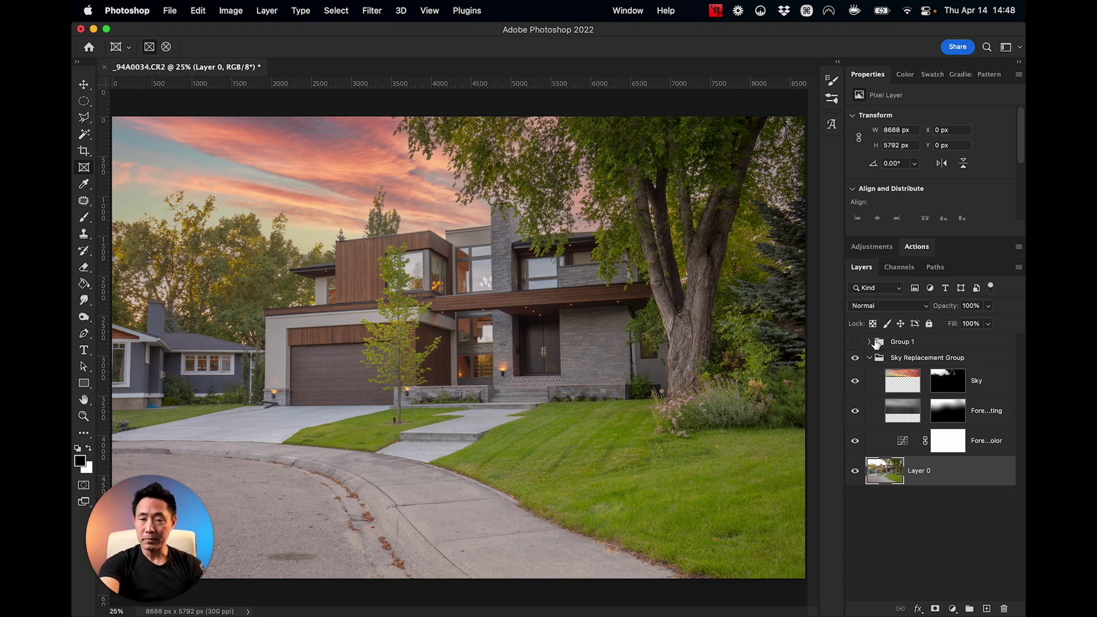
Step: Collapse the Sky Replacement Group and add a Hue/Saturation layer above it
click(869, 358)
click(952, 609)
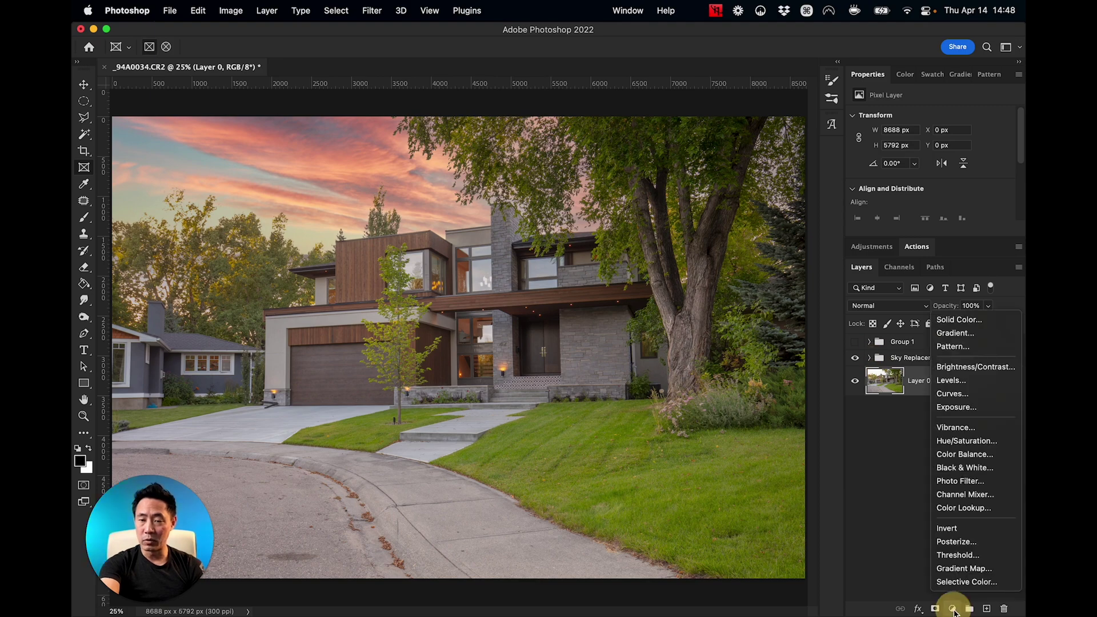
key(Escape)
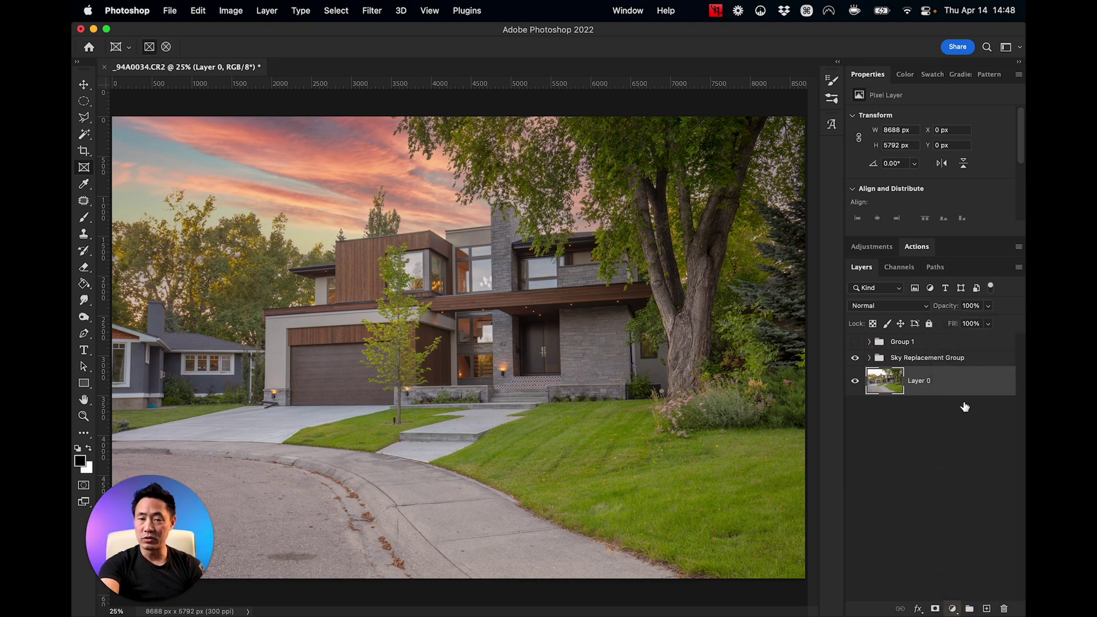
drag(980, 382, 981, 352)
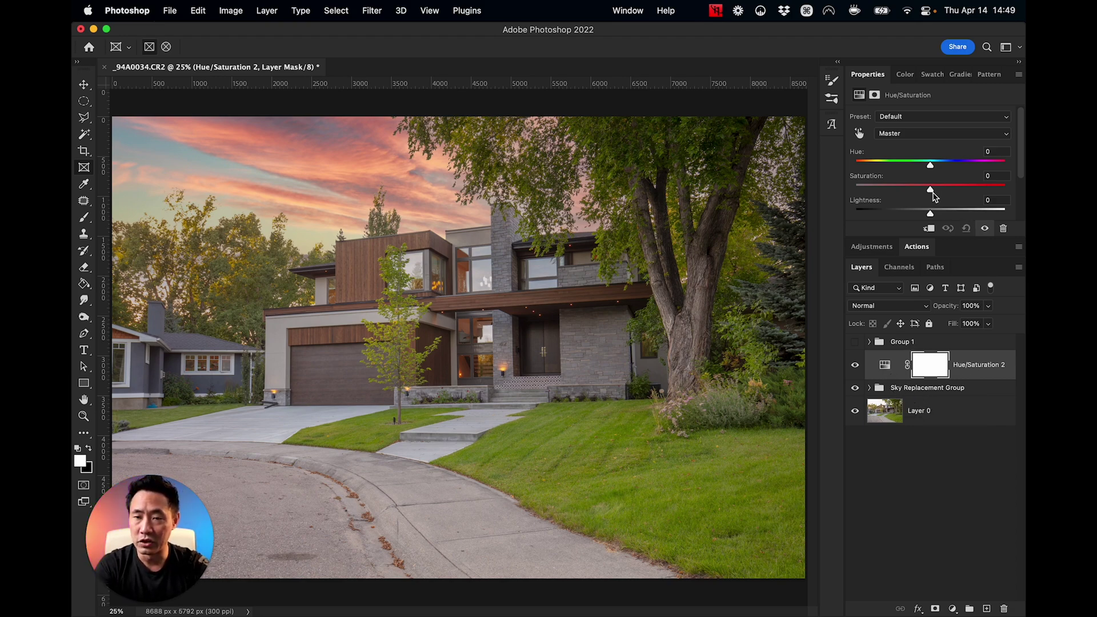
Step: Raise Saturation to +24 and clip the adjustment to the sky group
click(942, 189)
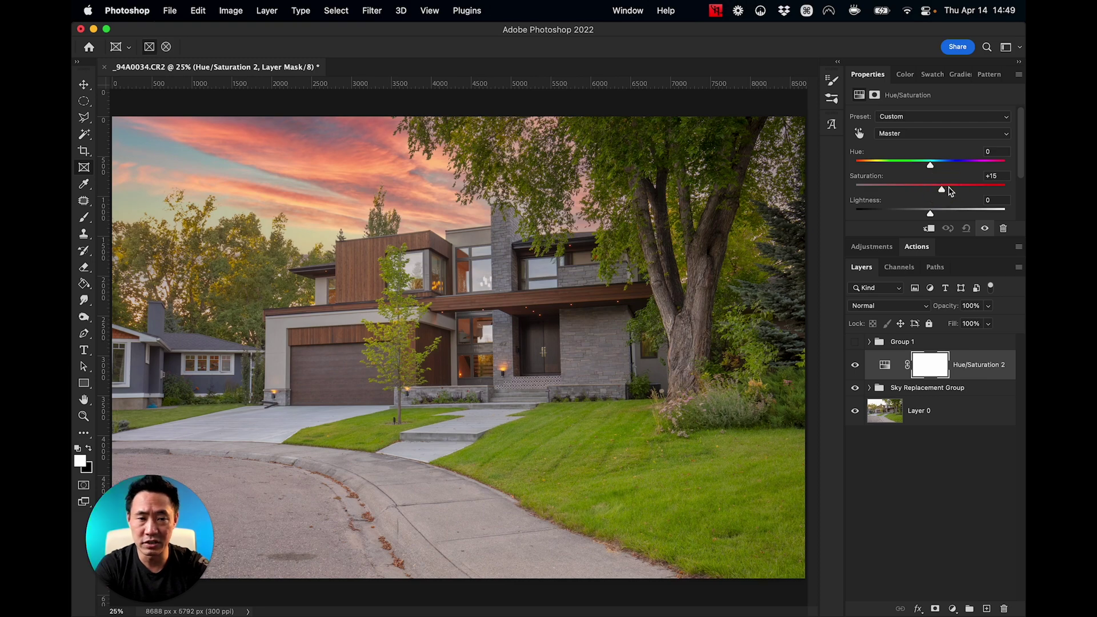
click(948, 188)
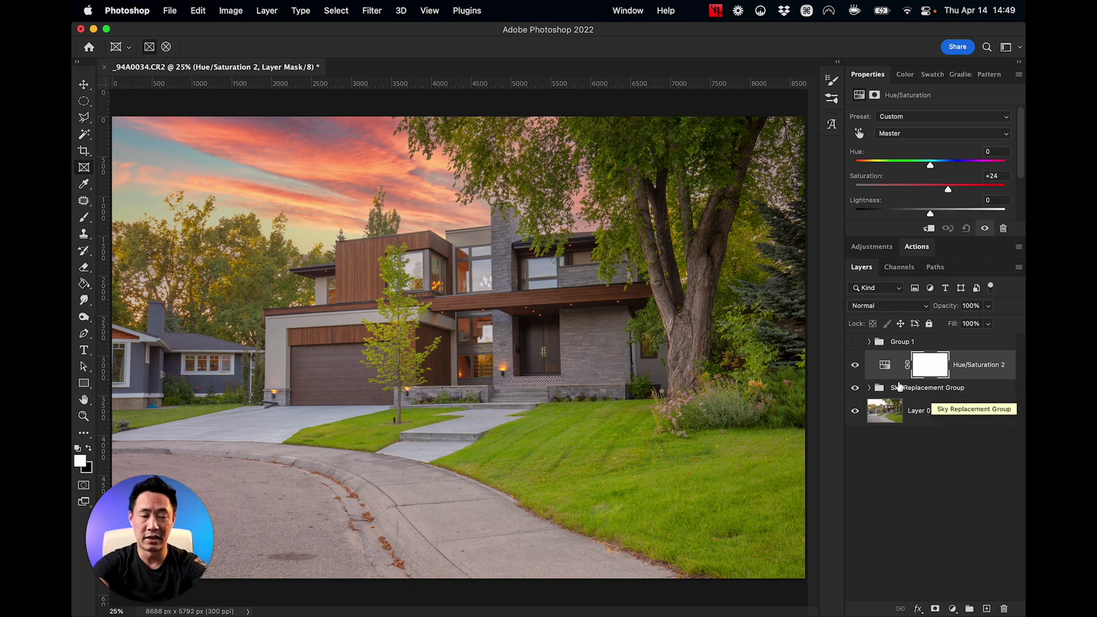
key(alt)
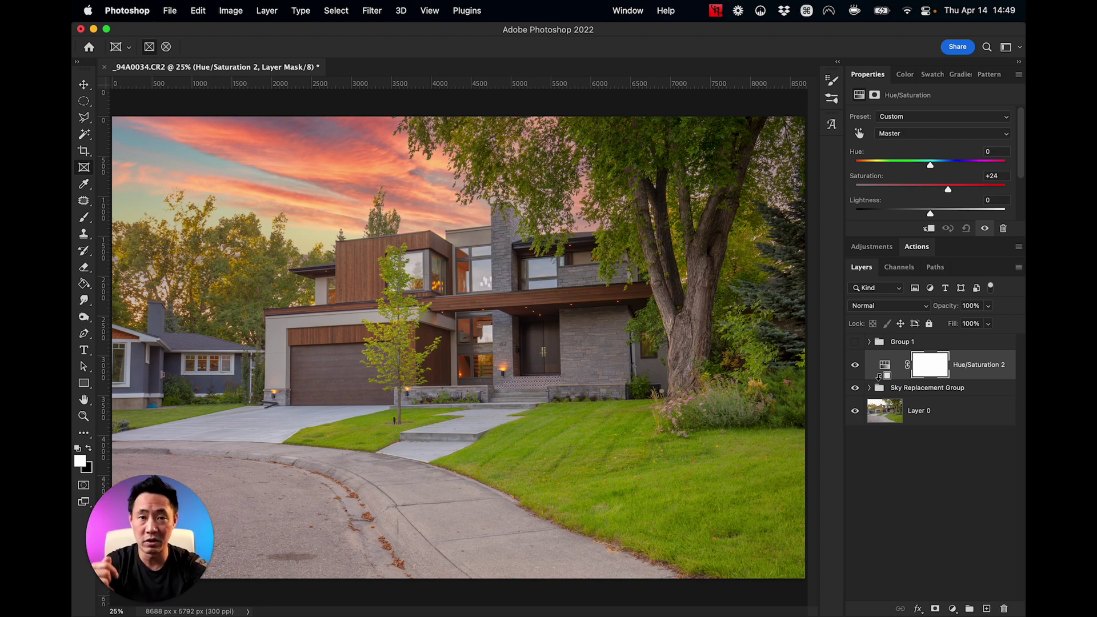
alt+click(879, 377)
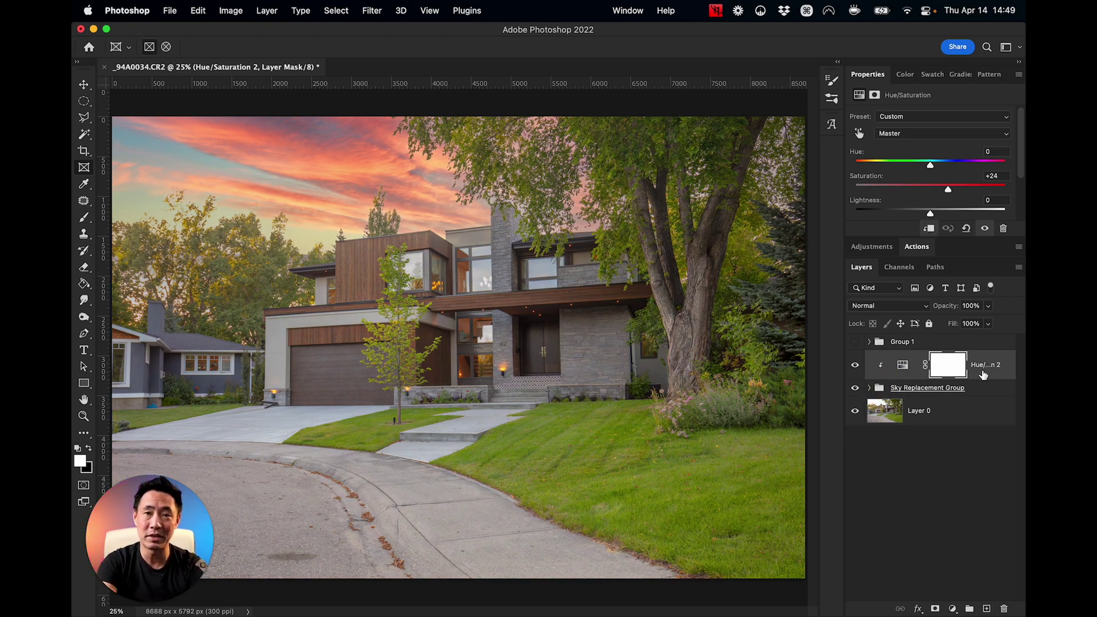
Step: Nudge the clipped Hue/Saturation layer's Saturation up to +26, then deselect the layer
click(903, 367)
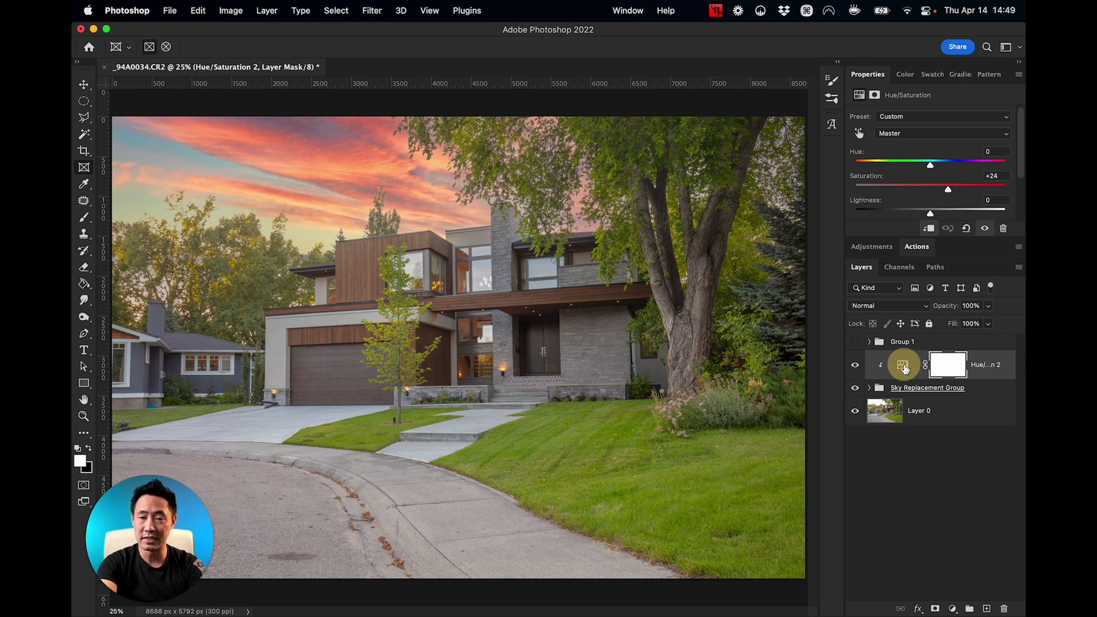
mouse_move(948, 189)
mouse_down()
mouse_move(995, 191)
mouse_move(901, 189)
mouse_move(1005, 188)
mouse_move(901, 189)
mouse_move(995, 196)
mouse_move(939, 200)
mouse_up()
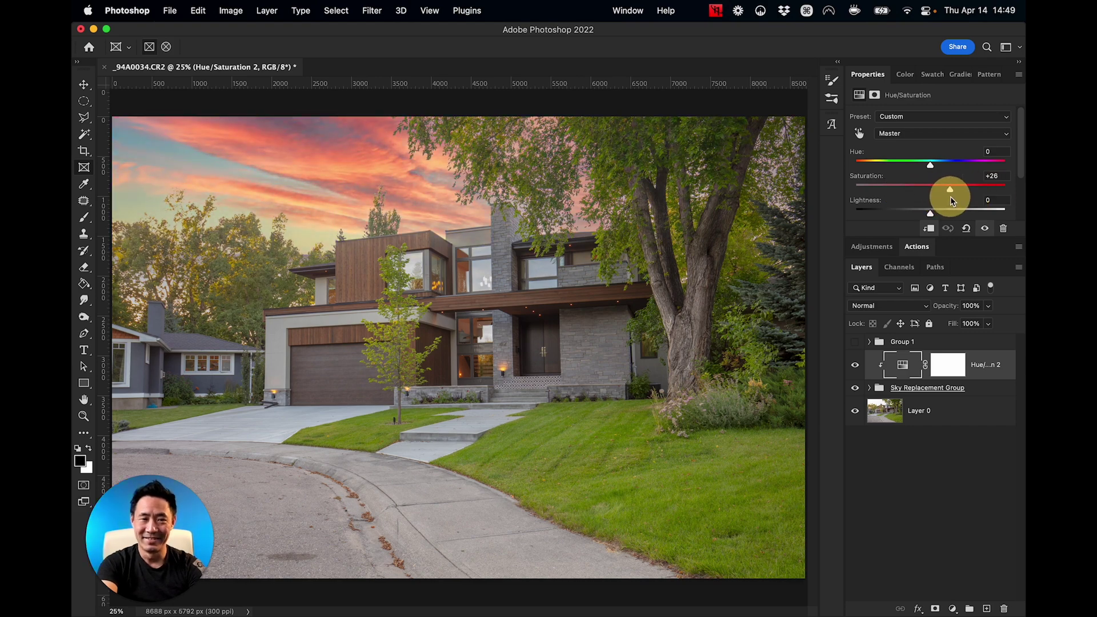
click(932, 452)
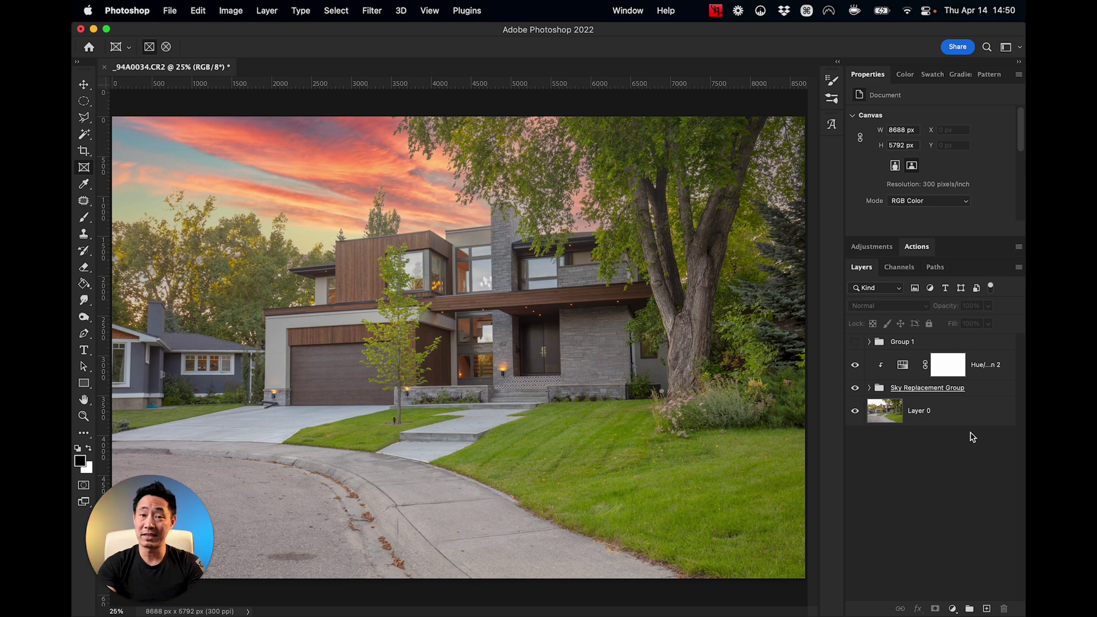
Step: Add a Brightness/Contrast layer above Hue/Saturation 2 with Brightness -52 and Contrast 40
click(1002, 364)
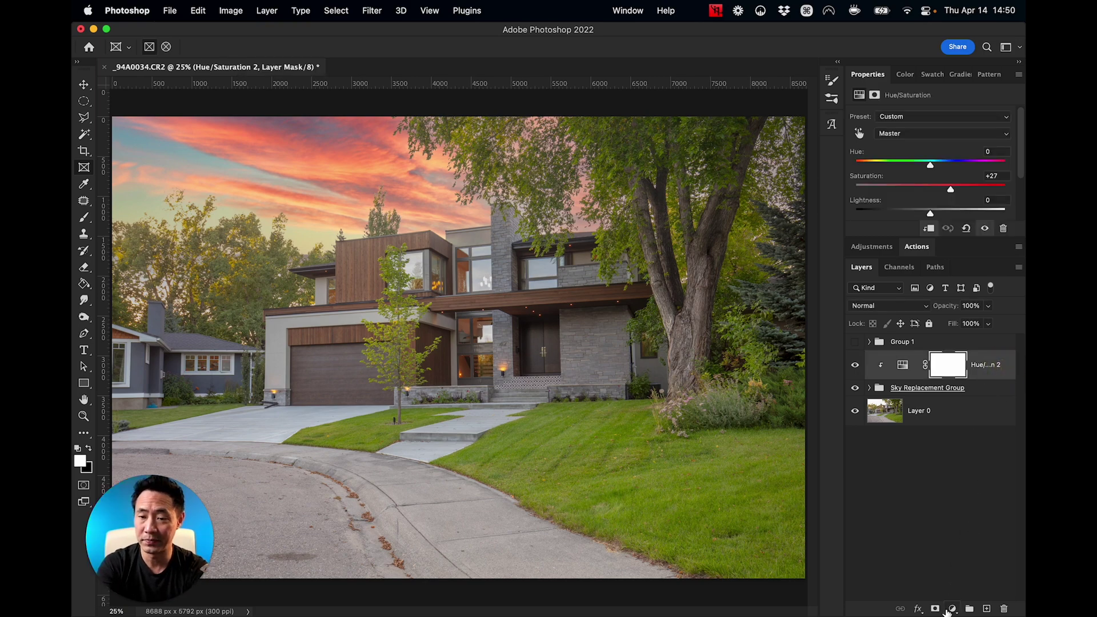
click(953, 609)
click(975, 367)
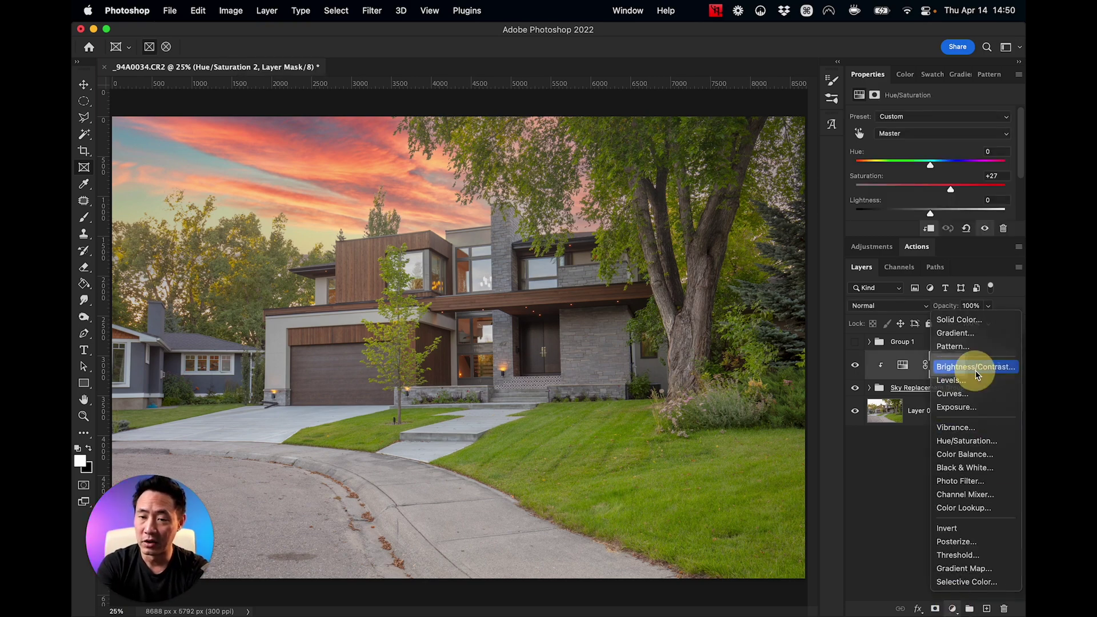
click(886, 365)
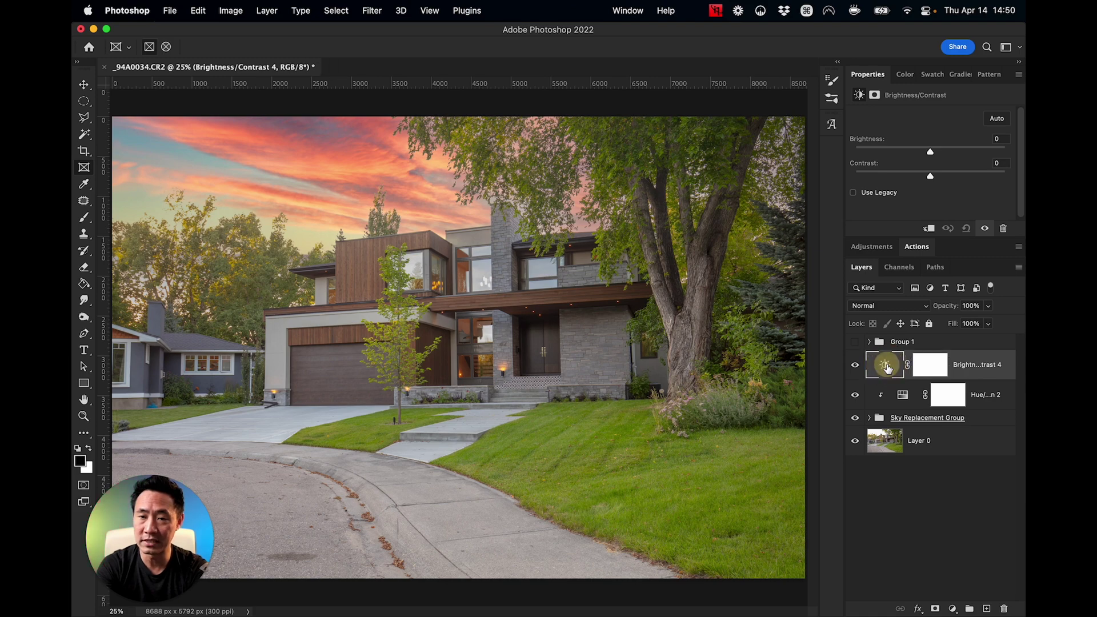
drag(931, 152, 961, 180)
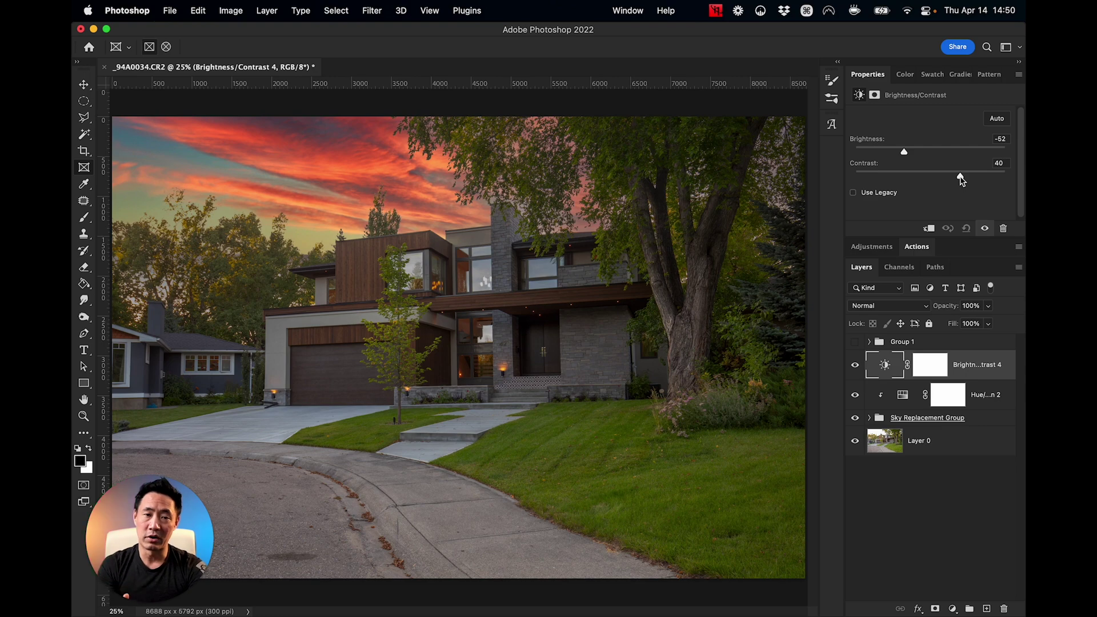
click(952, 551)
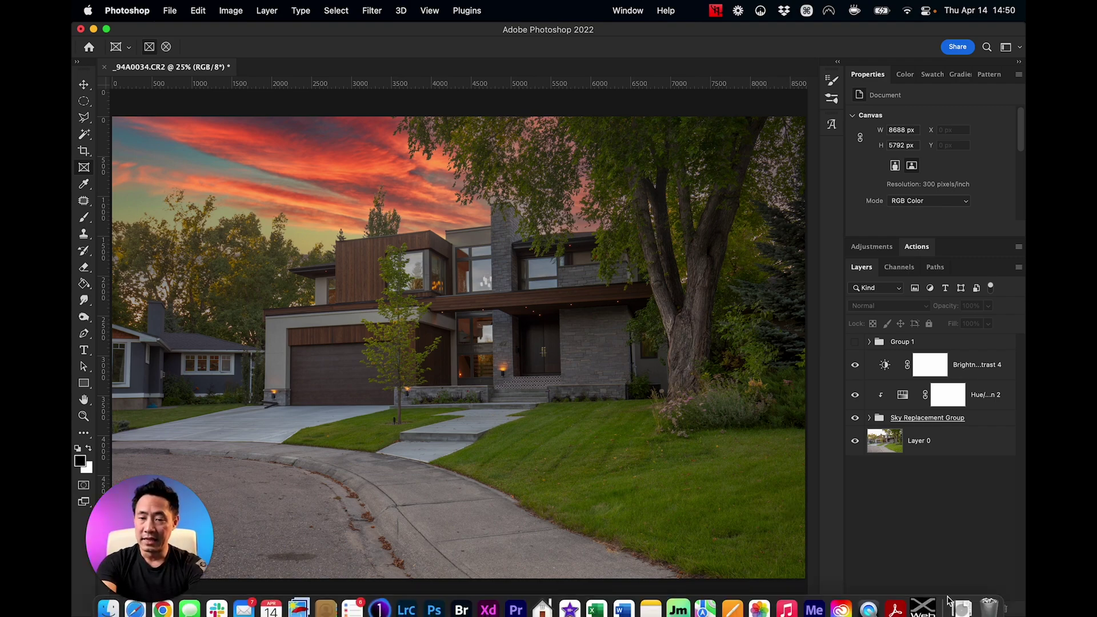
click(951, 608)
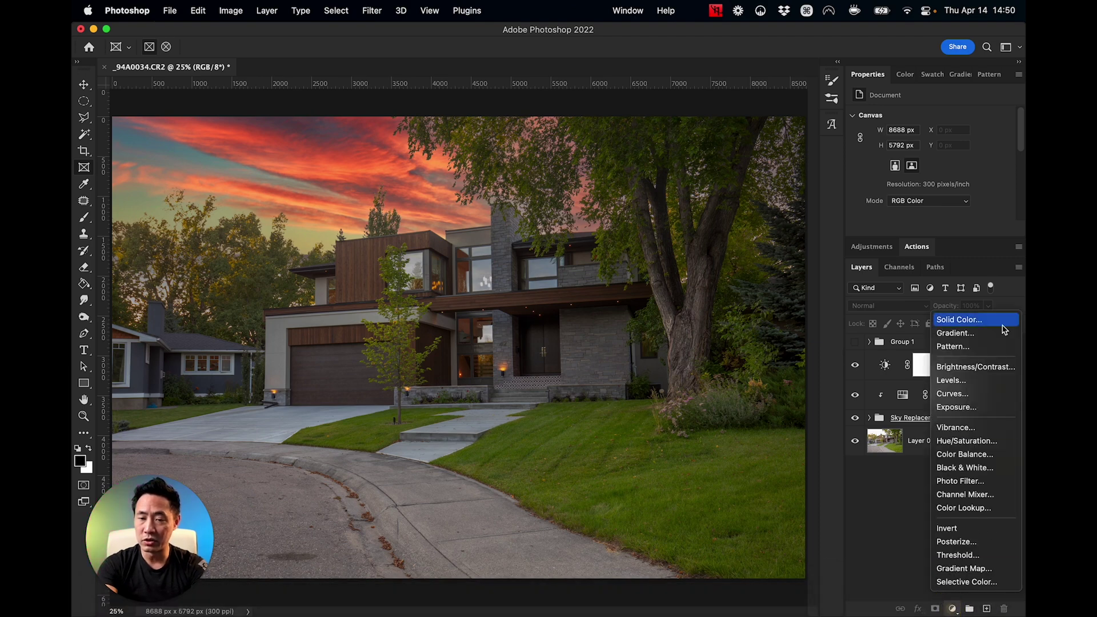
Step: Add a second Brightness/Contrast layer with Brightness 66 and Contrast 0
click(972, 367)
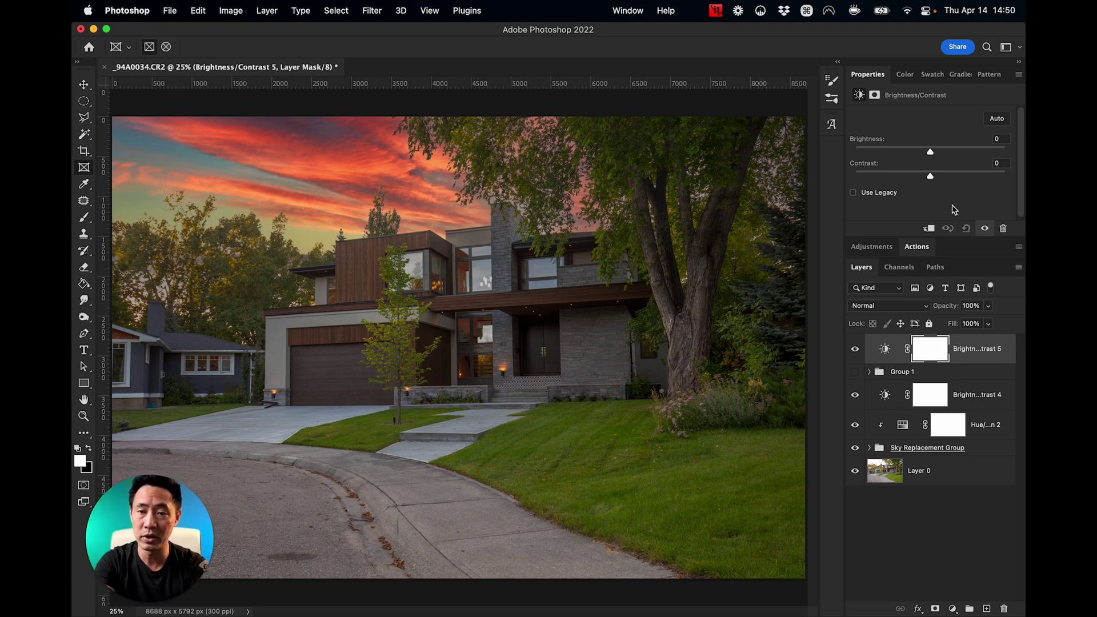
drag(947, 151, 964, 155)
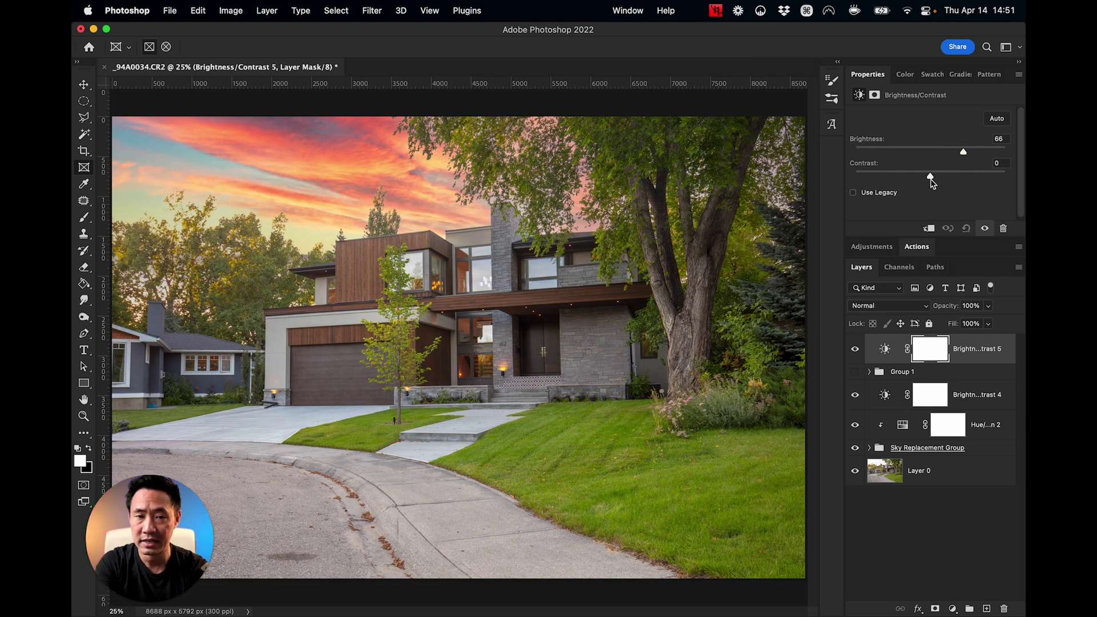
click(930, 354)
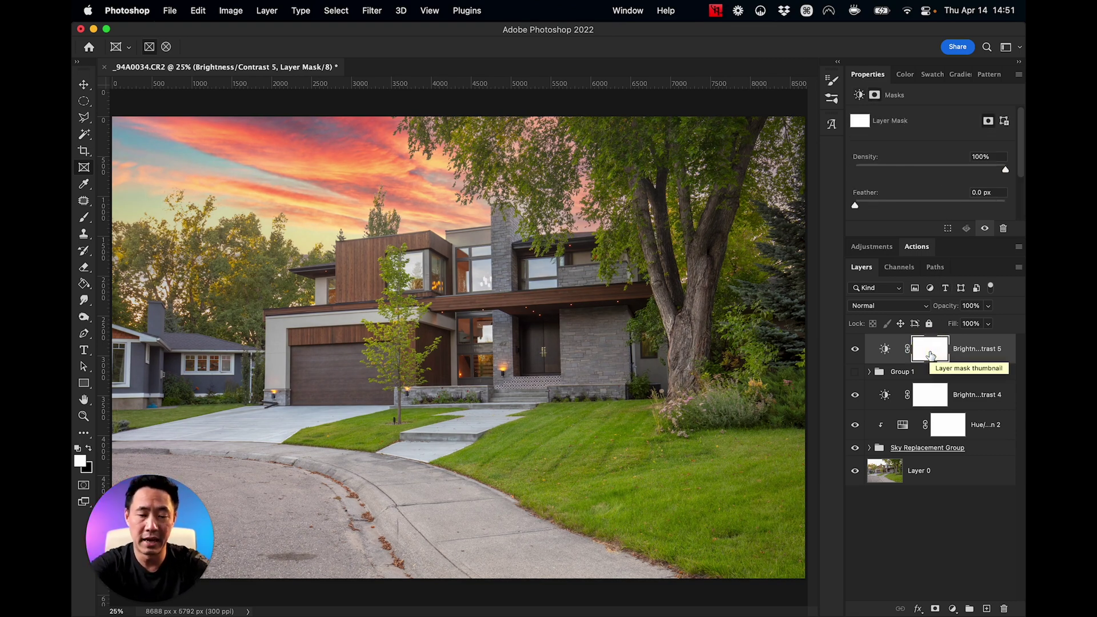
Step: Invert the Brightness 66 mask and paint white over the front door area
key(super+i)
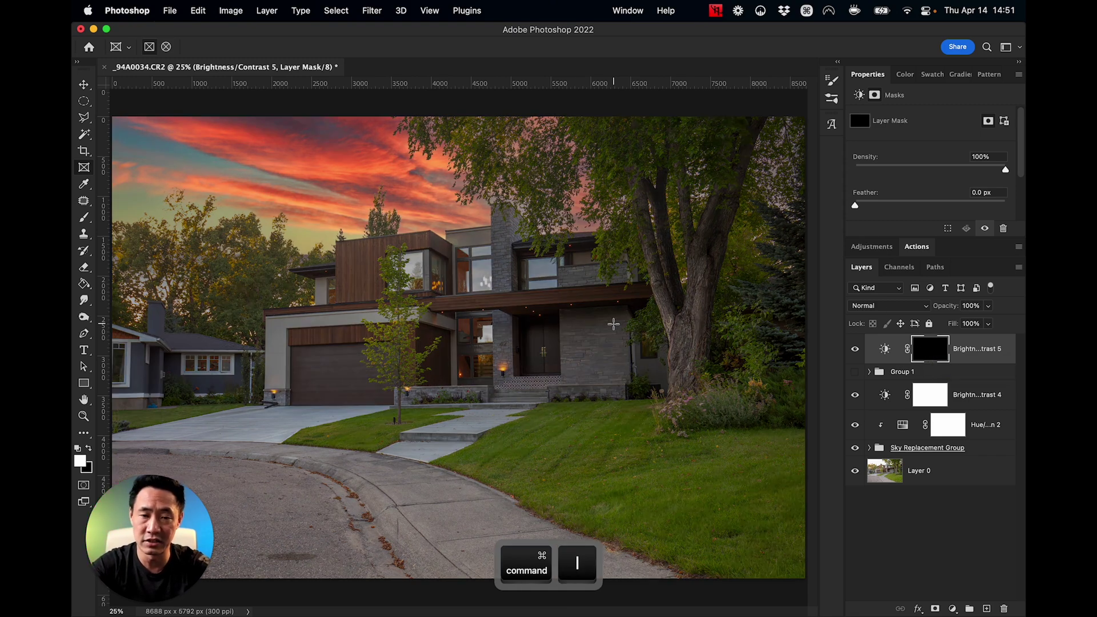
key(b)
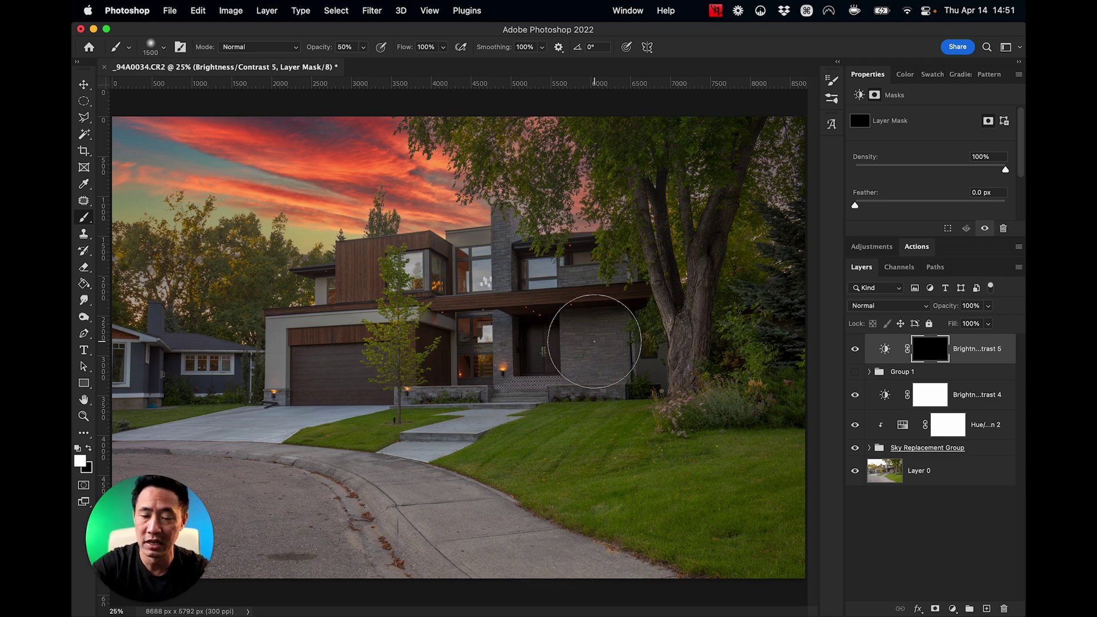
key(bracketright)
key(bracketright)
key(bracketright)
key(bracketright)
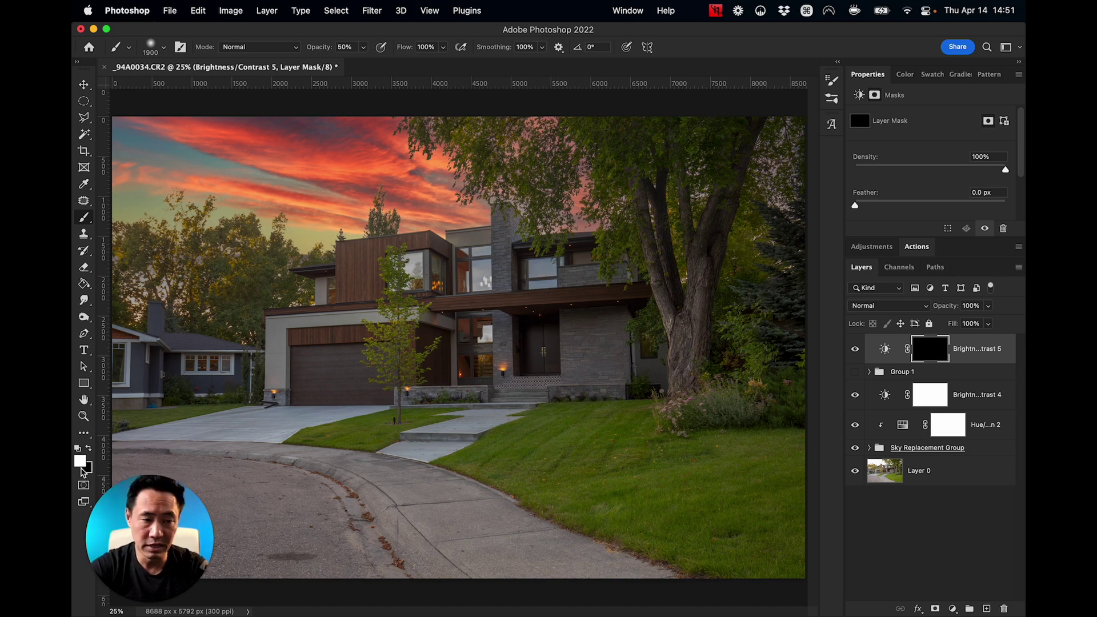
click(565, 329)
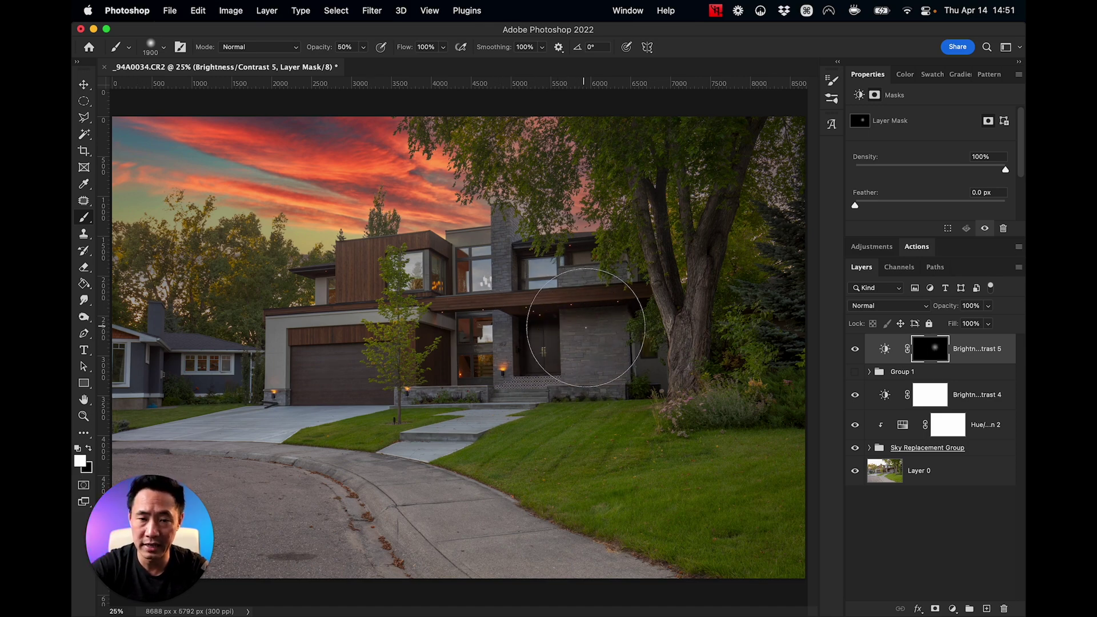
click(567, 329)
click(565, 329)
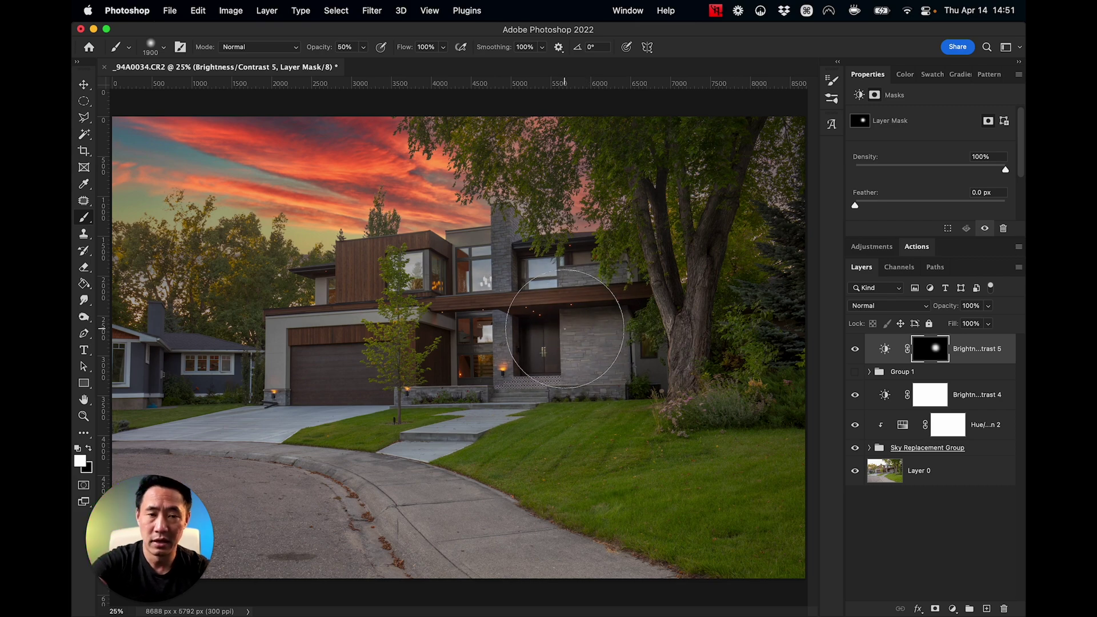
click(589, 334)
click(581, 320)
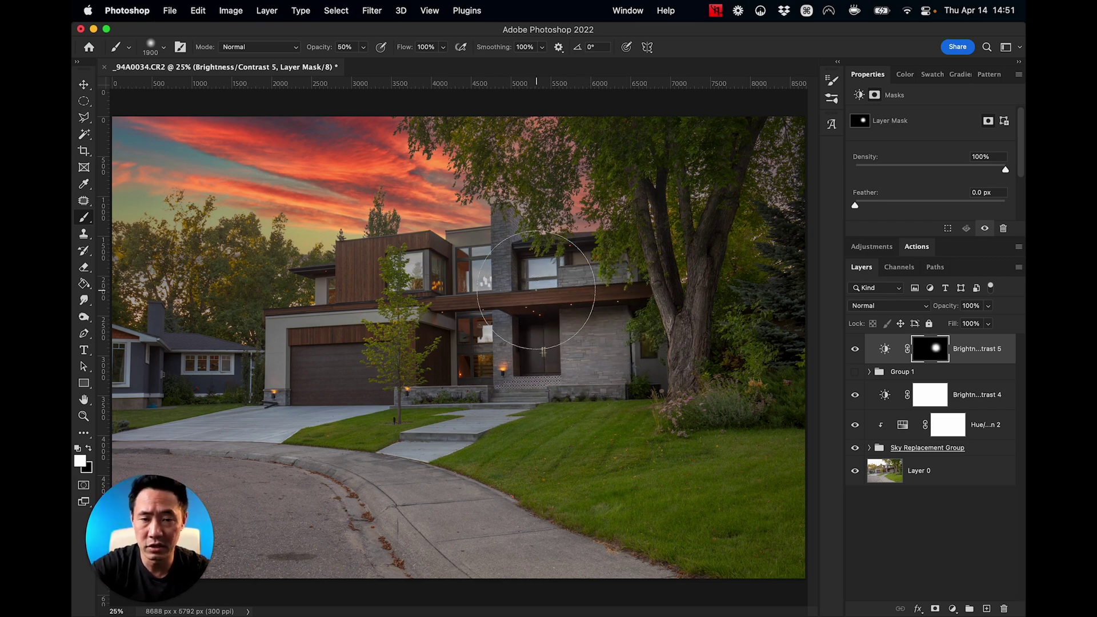
Step: Paint the brightening onto the upper windows, garage and rest of the facade
click(533, 286)
click(387, 337)
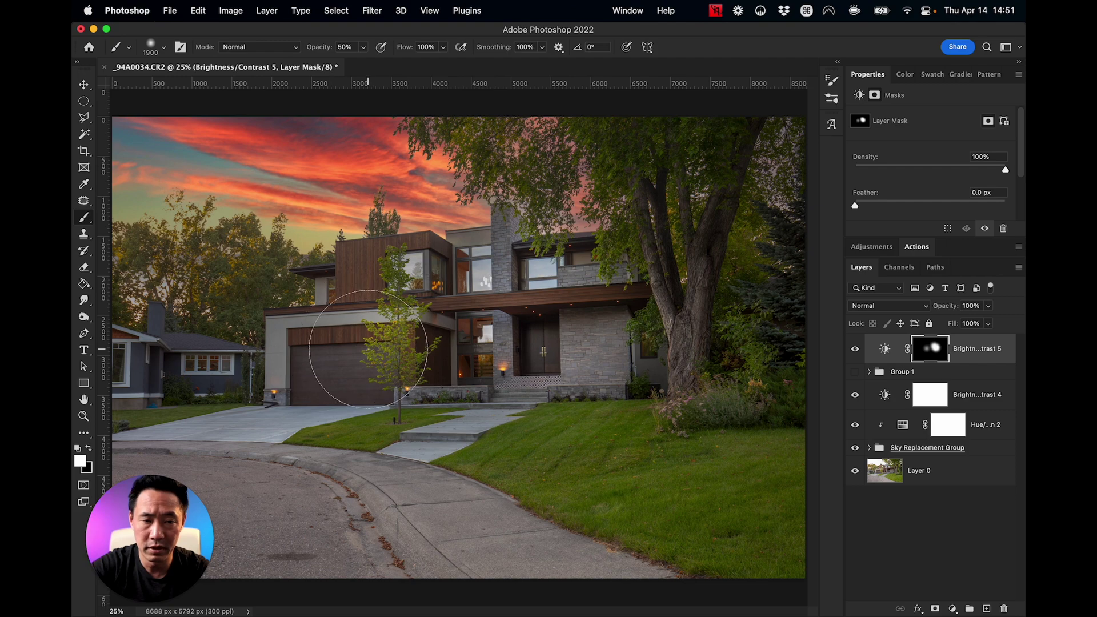
click(368, 346)
click(399, 284)
click(533, 274)
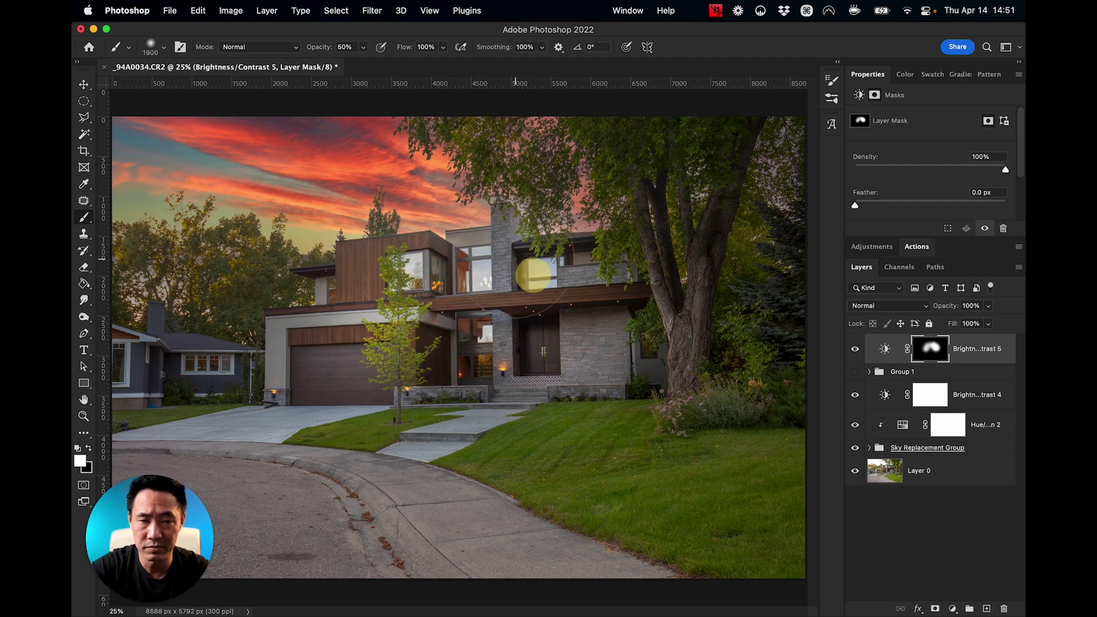
click(582, 298)
click(602, 359)
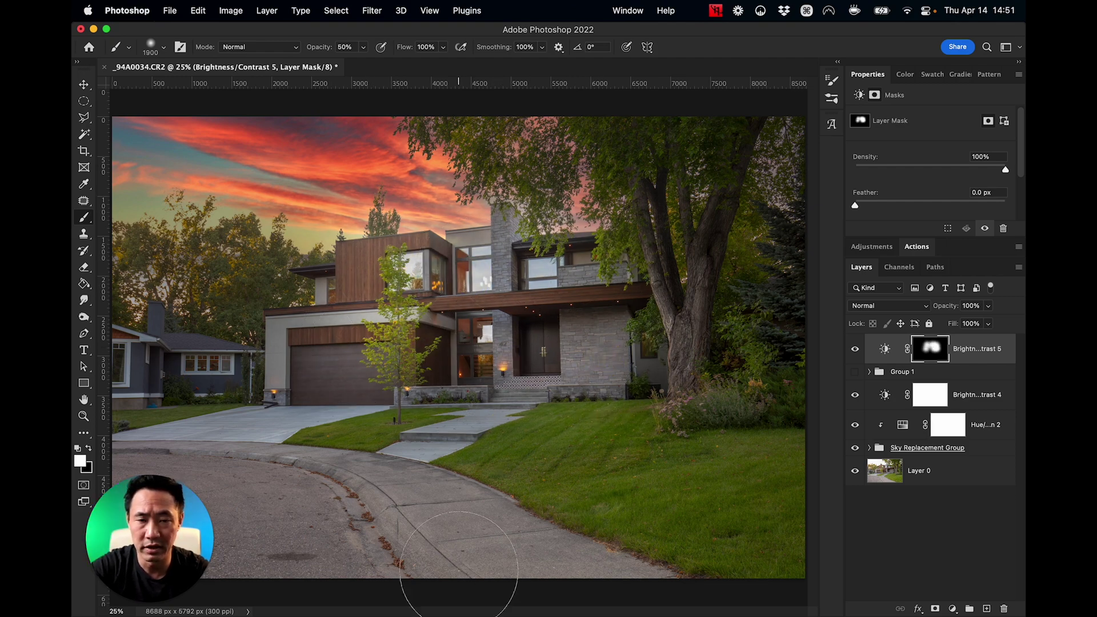
Step: Toggle the brightening layer off and on to compare, then review its settings
click(855, 349)
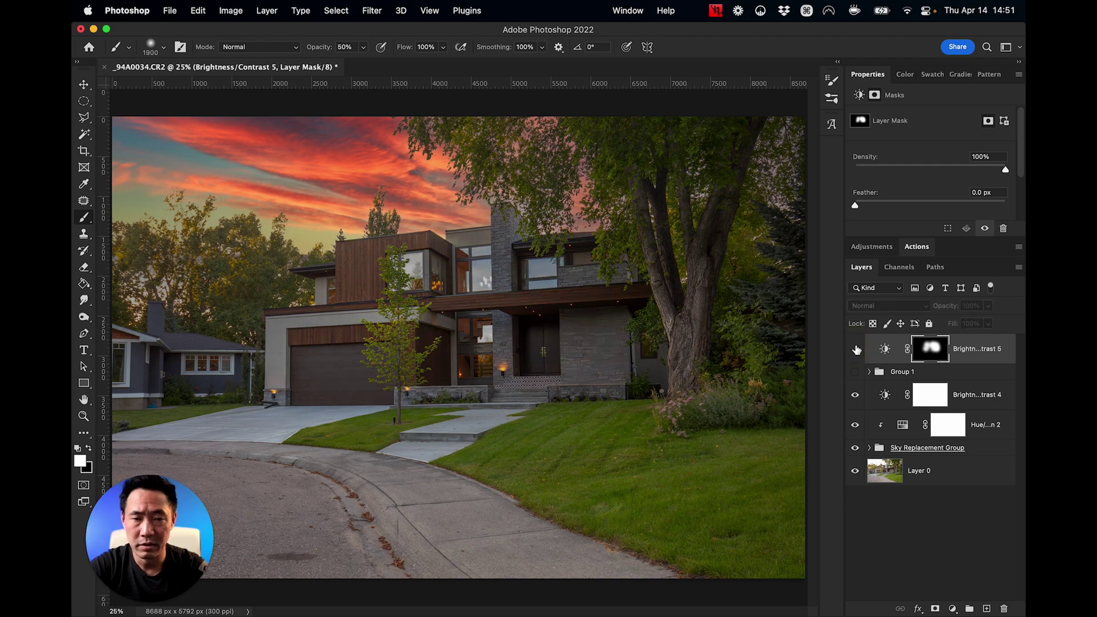
click(855, 349)
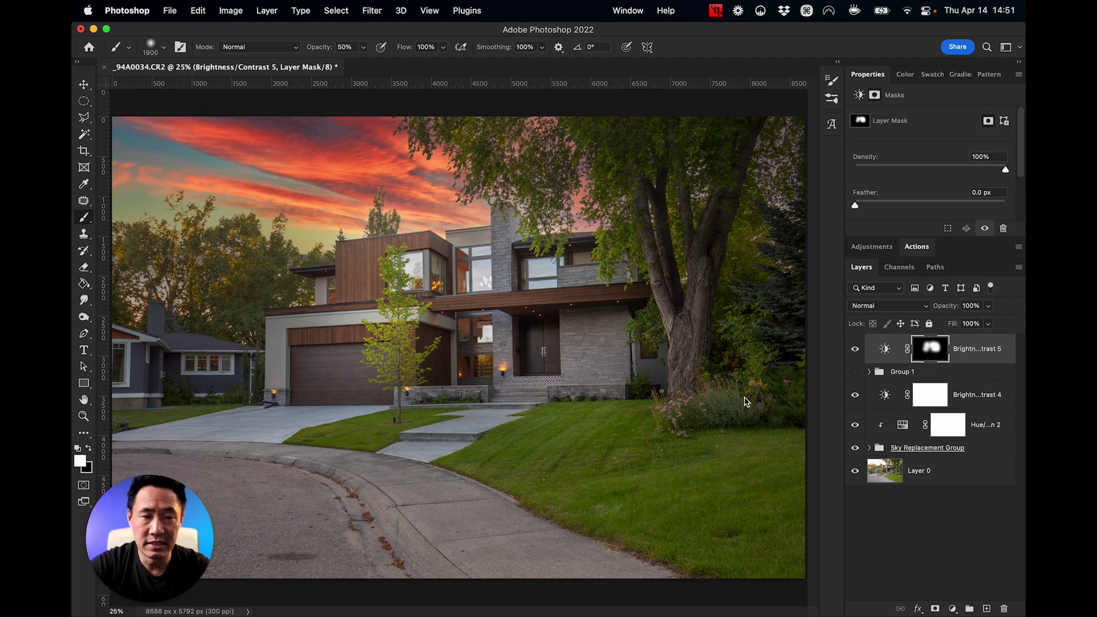
click(885, 349)
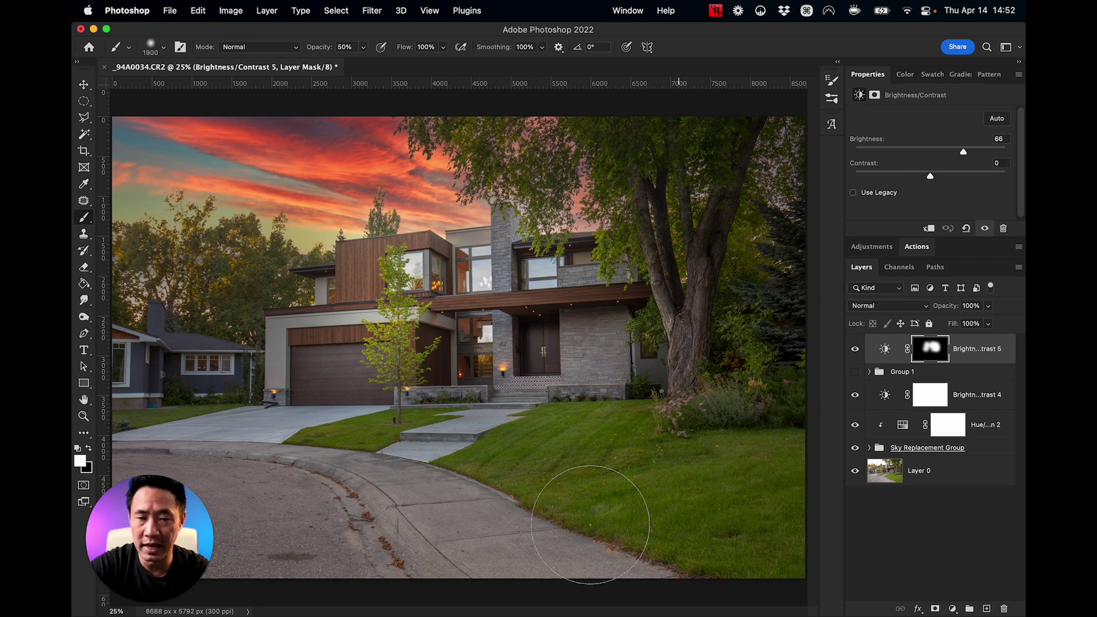
click(952, 609)
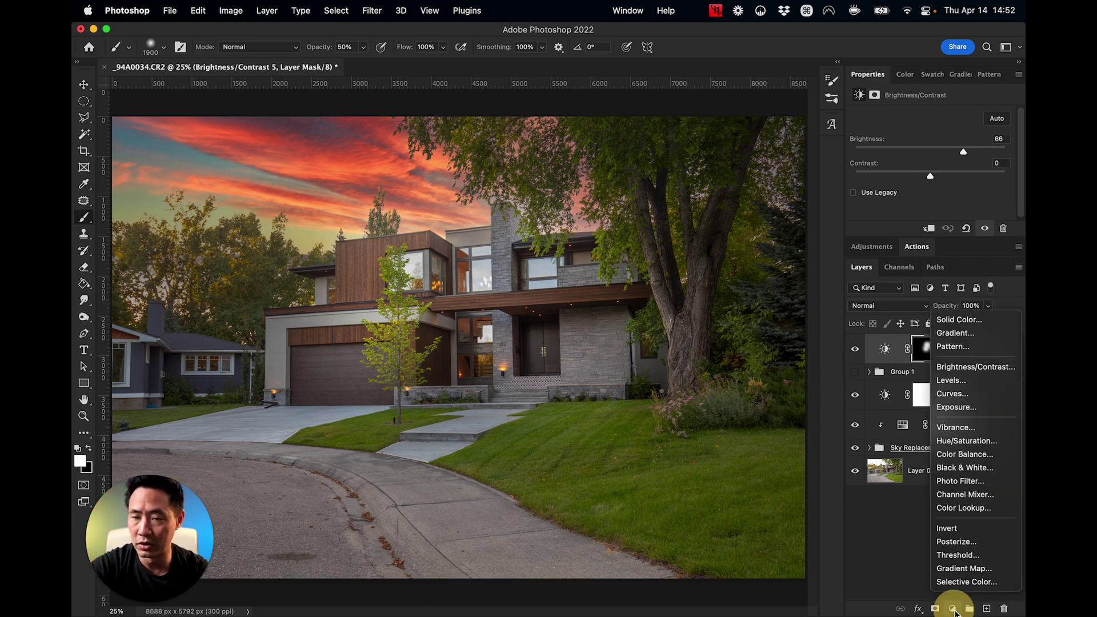
Step: Add a Brightness/Contrast layer at -72/36, invert its mask, and paint over the lower foreground
click(967, 368)
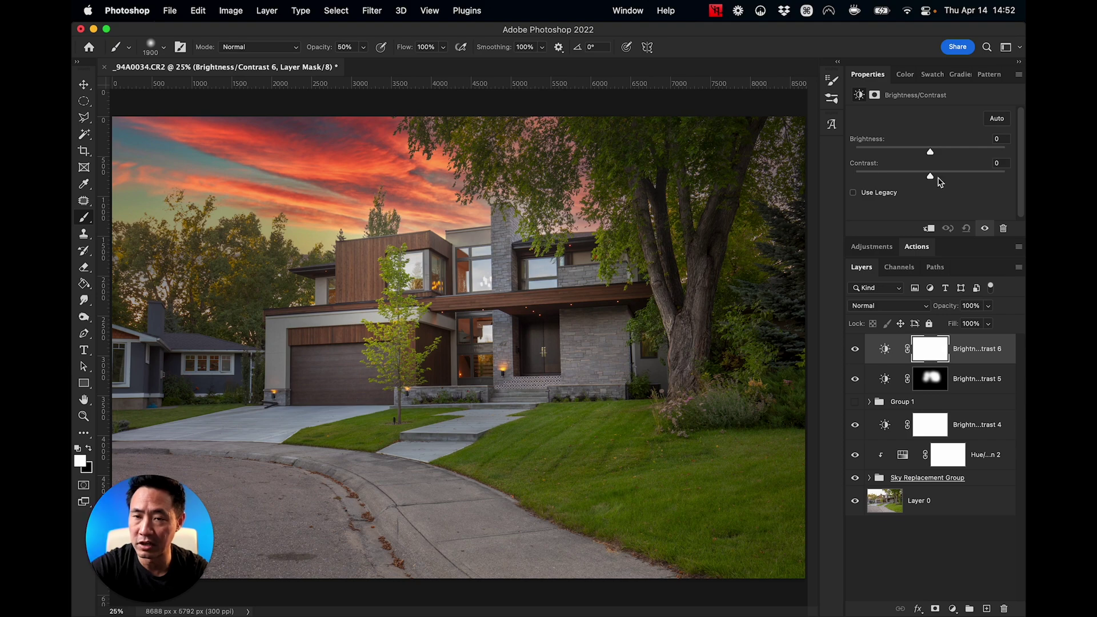
drag(930, 151, 959, 181)
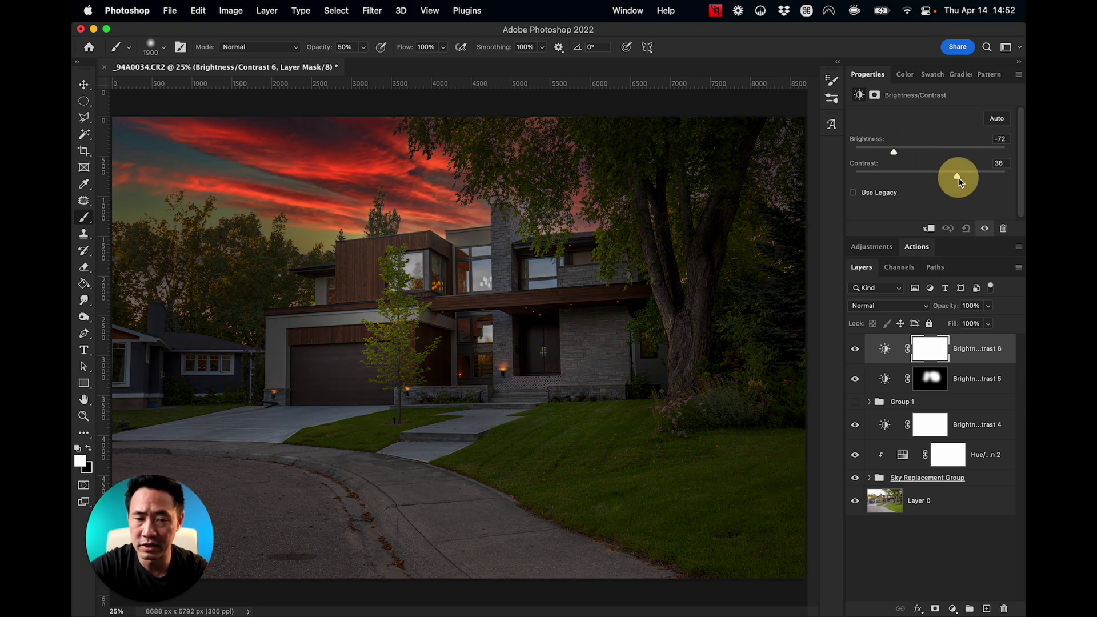
click(929, 351)
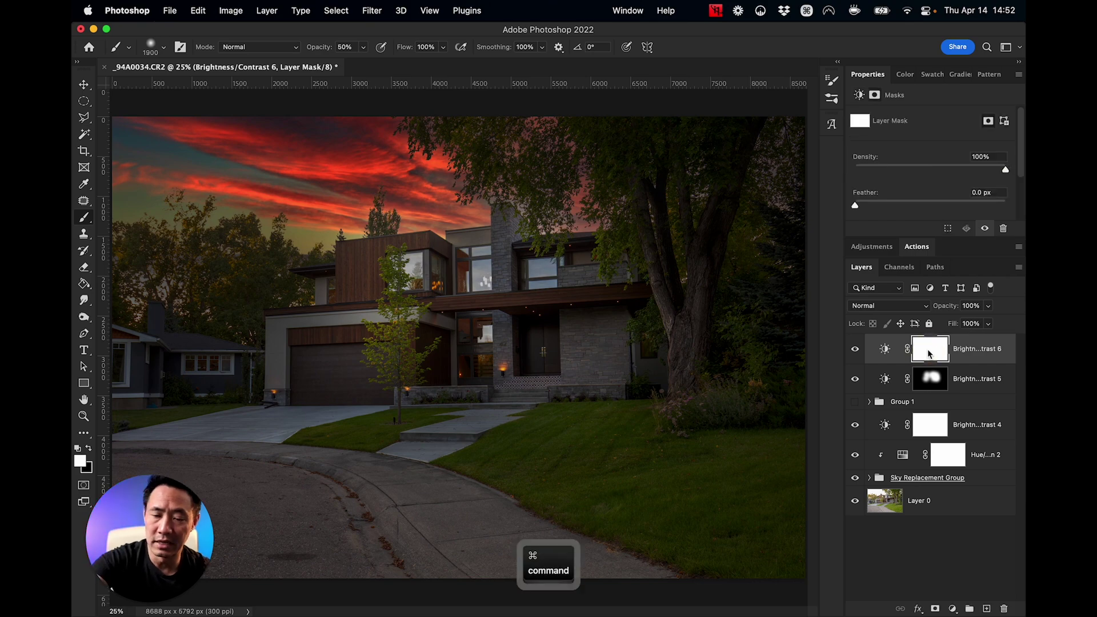
key(super+i)
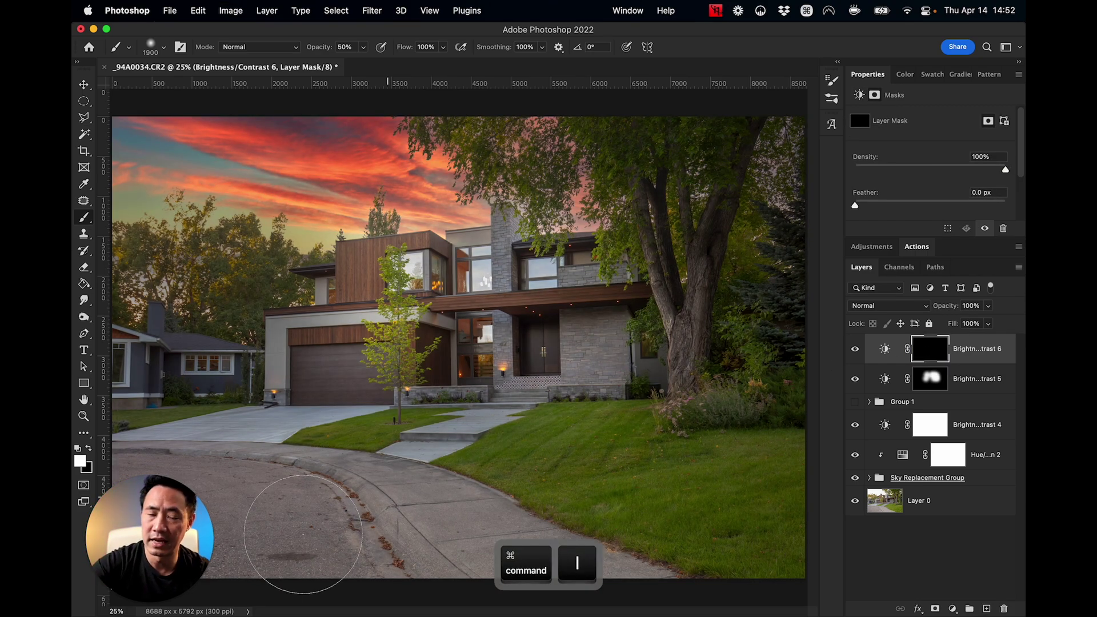
key(bracketright)
key(bracketright)
key(bracketright)
key(bracketright)
key(bracketright)
key(bracketright)
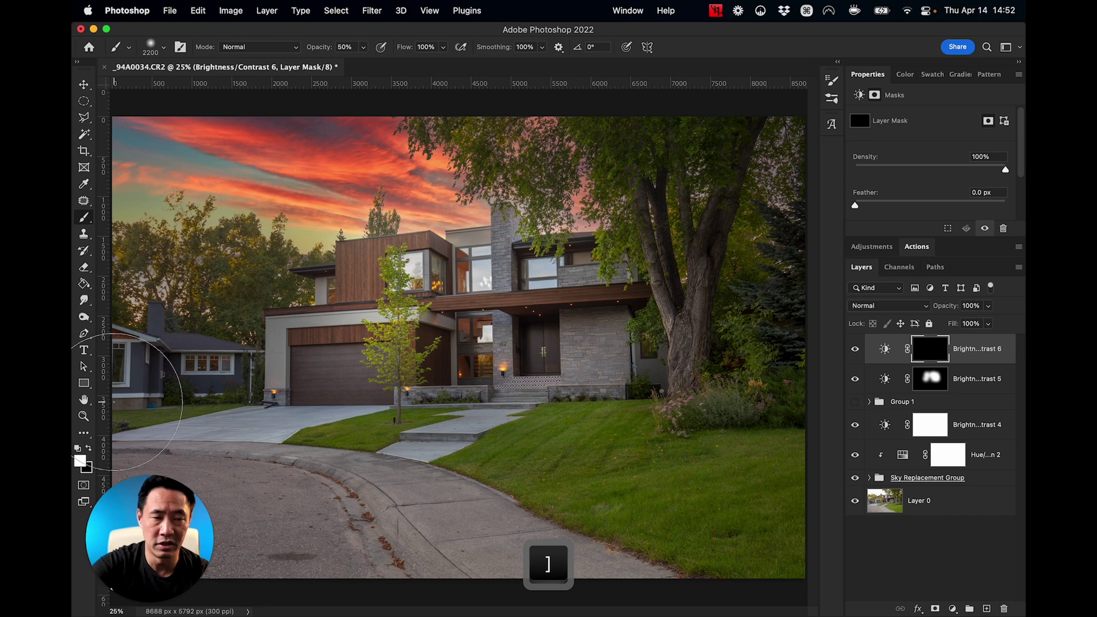
mouse_move(132, 379)
mouse_down()
mouse_move(134, 443)
mouse_move(283, 559)
mouse_move(150, 552)
mouse_move(272, 506)
mouse_move(729, 505)
mouse_move(783, 453)
mouse_move(677, 437)
mouse_move(653, 495)
mouse_move(779, 369)
mouse_move(788, 335)
mouse_move(752, 313)
mouse_move(719, 540)
mouse_move(337, 576)
mouse_move(597, 541)
mouse_move(387, 555)
mouse_move(287, 531)
mouse_move(705, 496)
mouse_move(780, 547)
mouse_move(504, 578)
mouse_up()
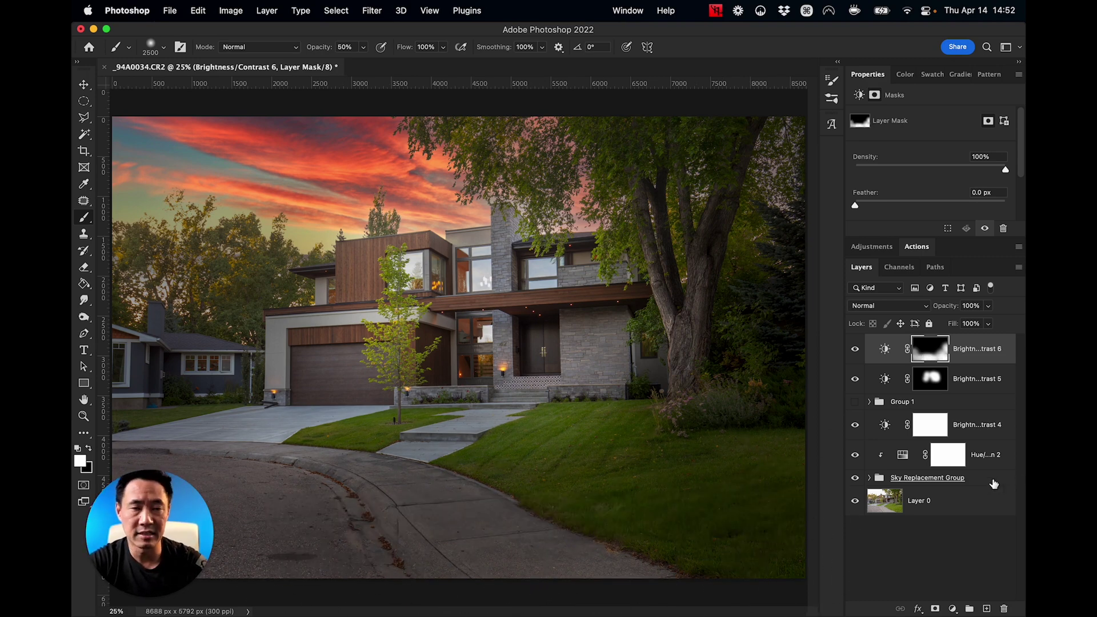
Step: Move the Sky Replacement Group and Hue/Saturation 2 to the top of the layer stack
click(994, 483)
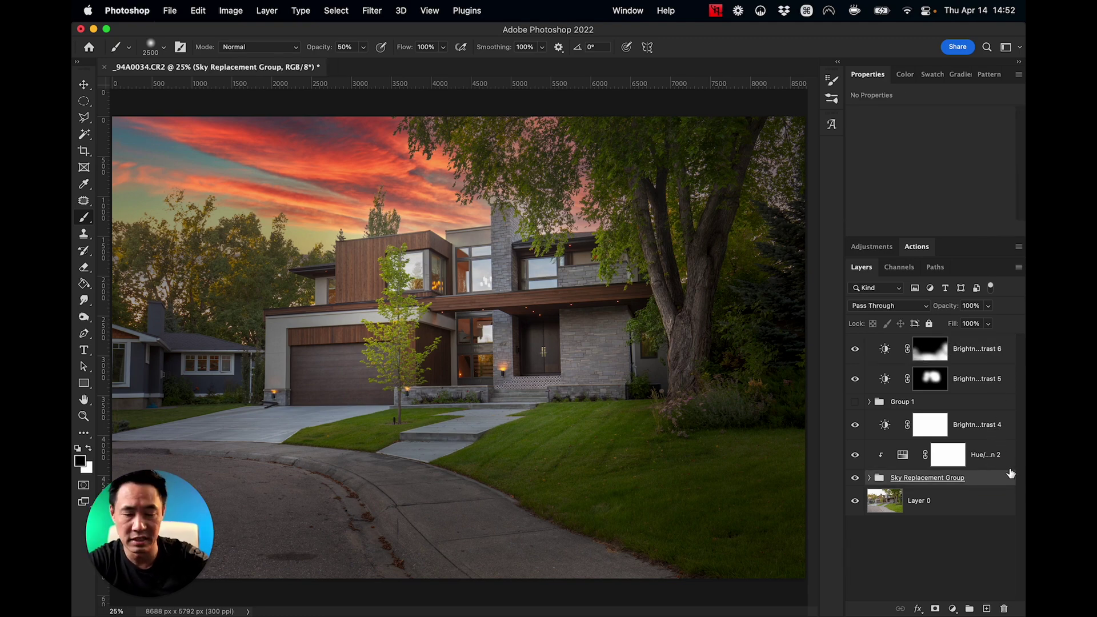
shift+click(1002, 459)
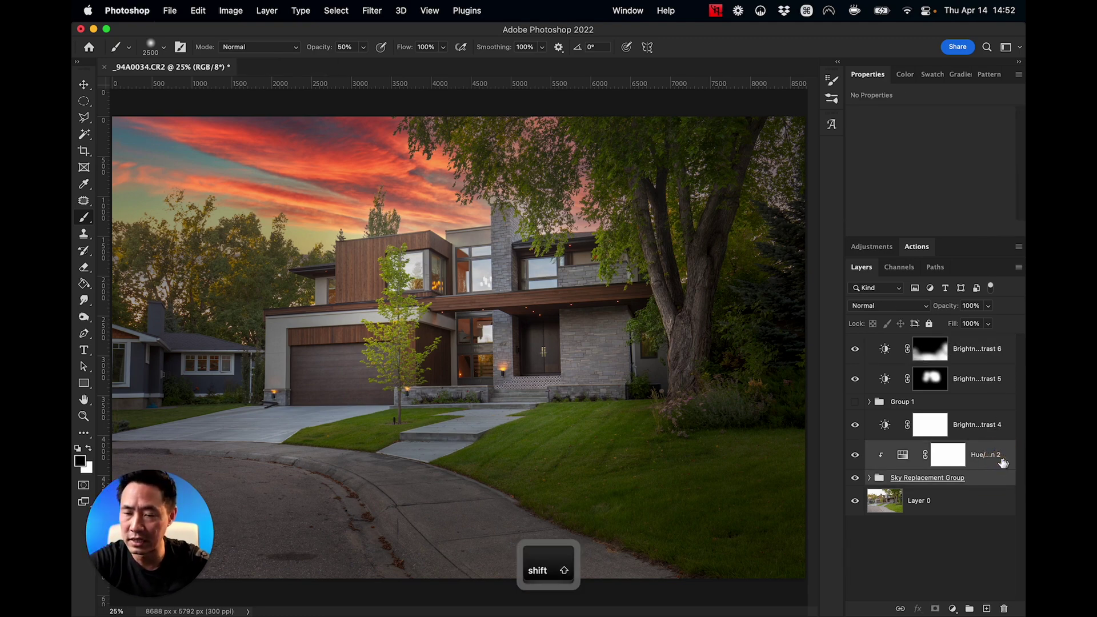
drag(1000, 479, 1006, 344)
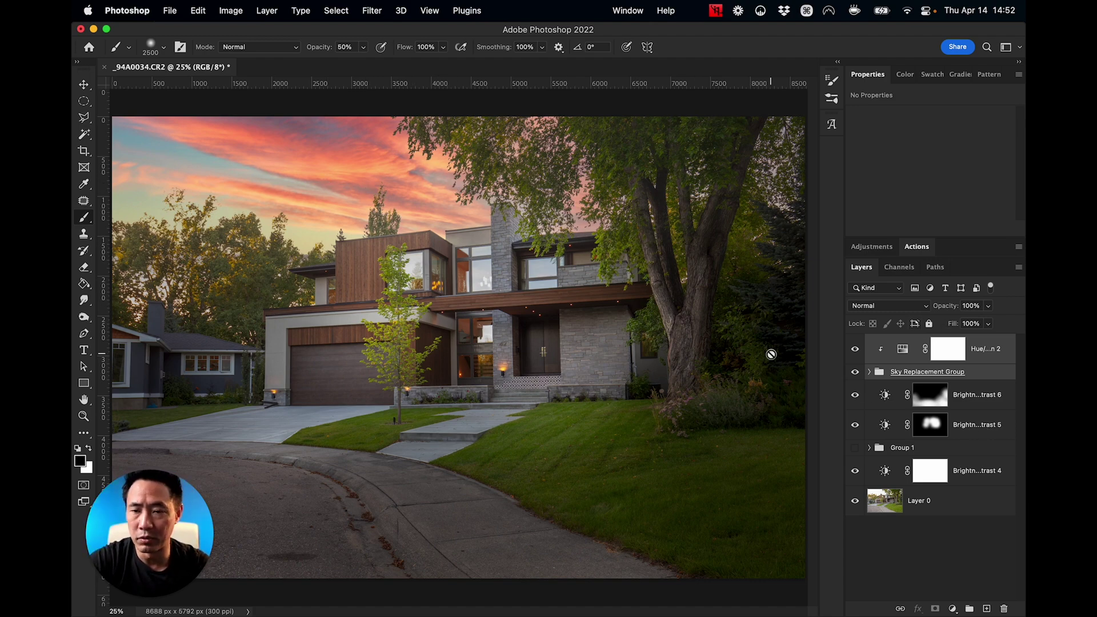
Step: Set the sky's Hue/Saturation to Saturation +38 and Lightness -14
click(906, 351)
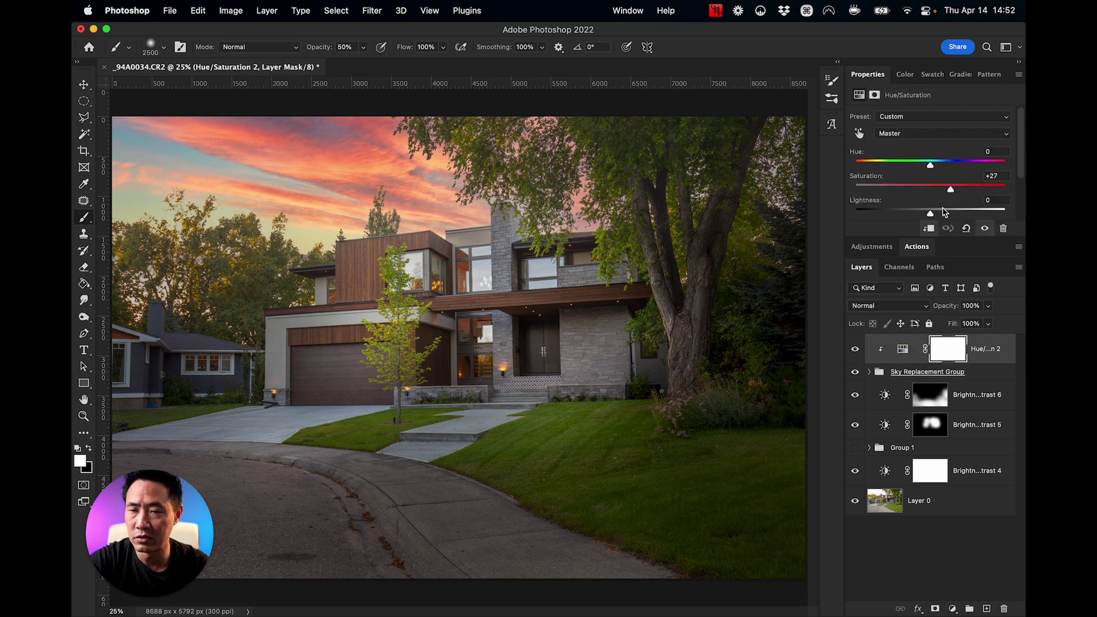
drag(928, 214, 918, 215)
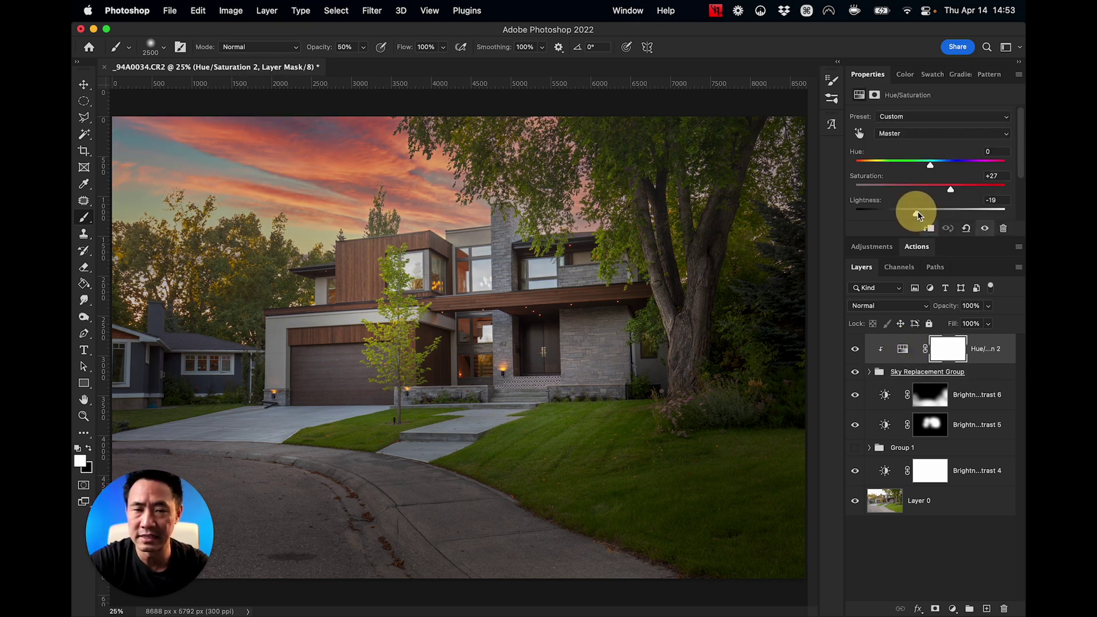
drag(951, 190, 962, 189)
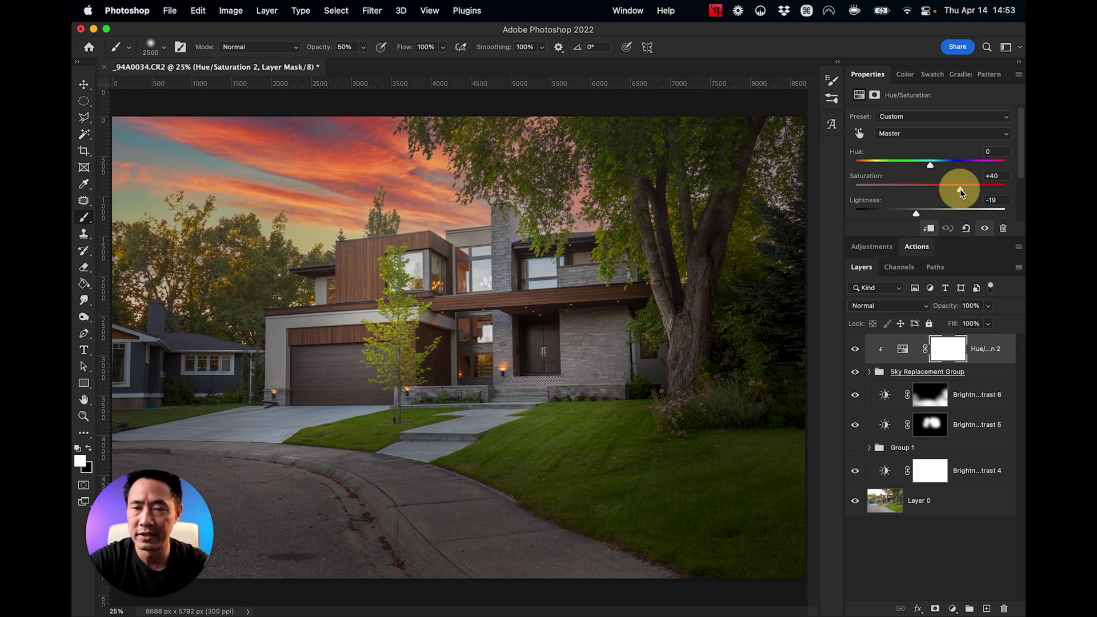
drag(916, 215, 920, 213)
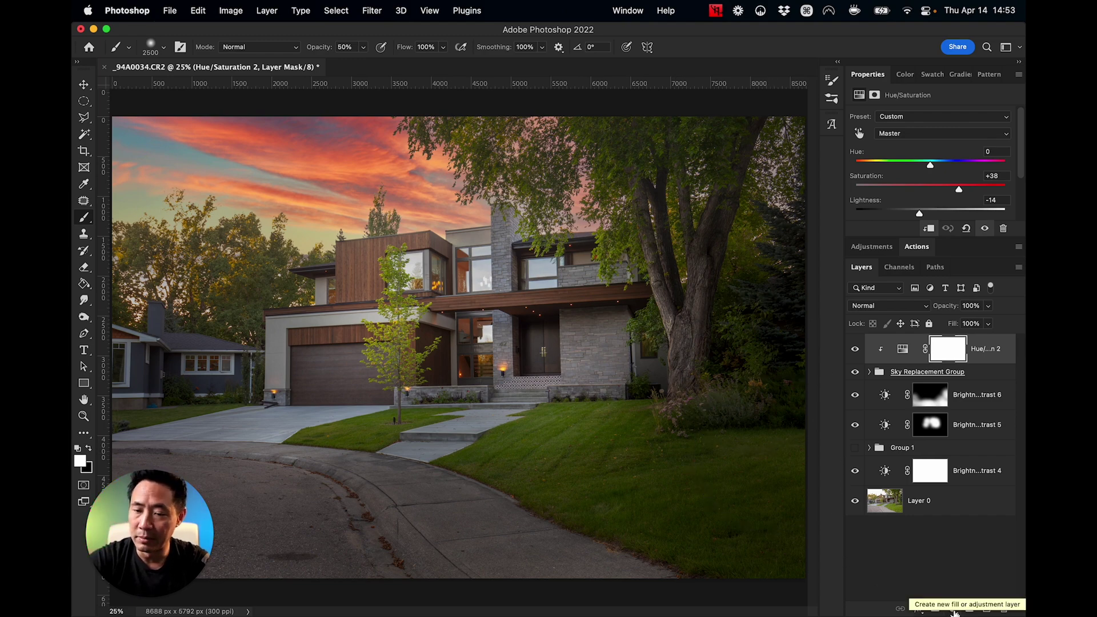
click(953, 609)
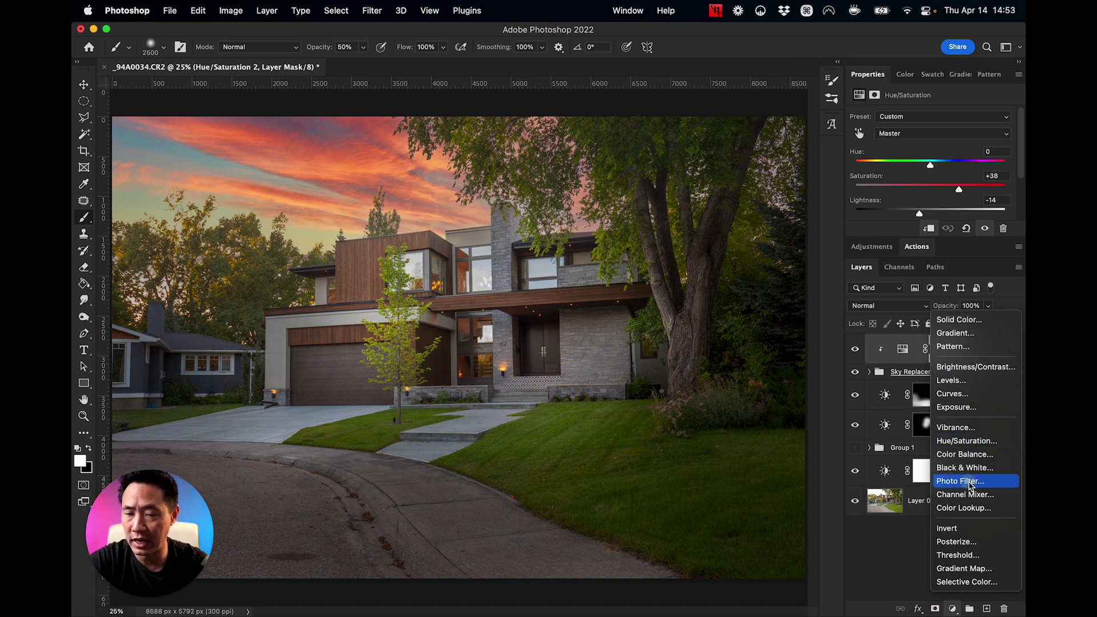
Step: Add a Photo Filter layer using Cooling Filter (82) and invert its mask
click(969, 485)
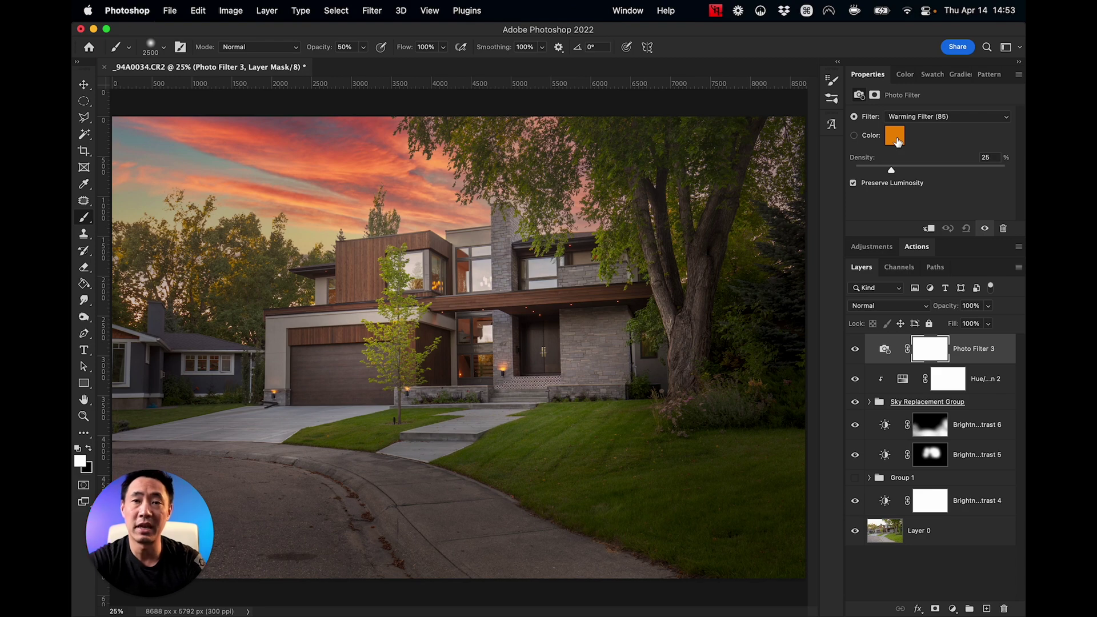
click(925, 117)
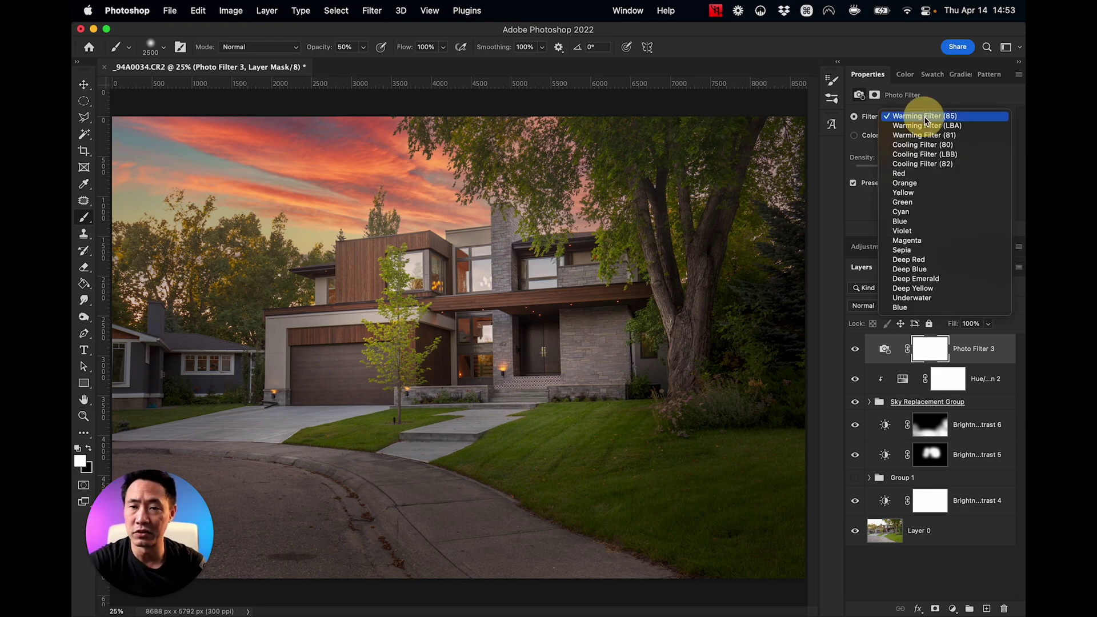
click(950, 164)
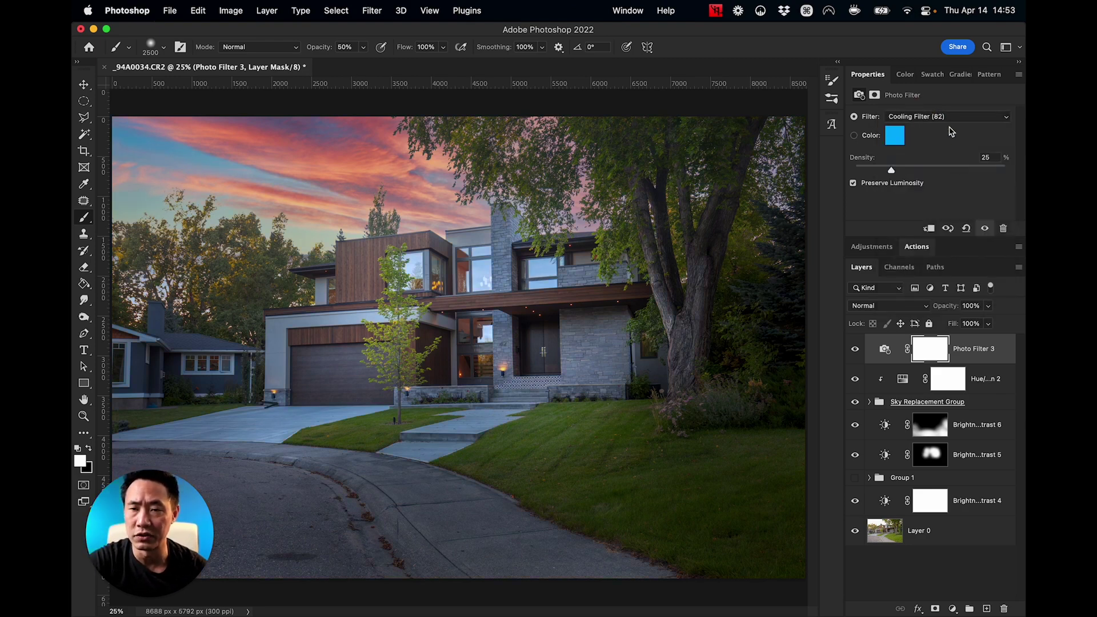
click(930, 349)
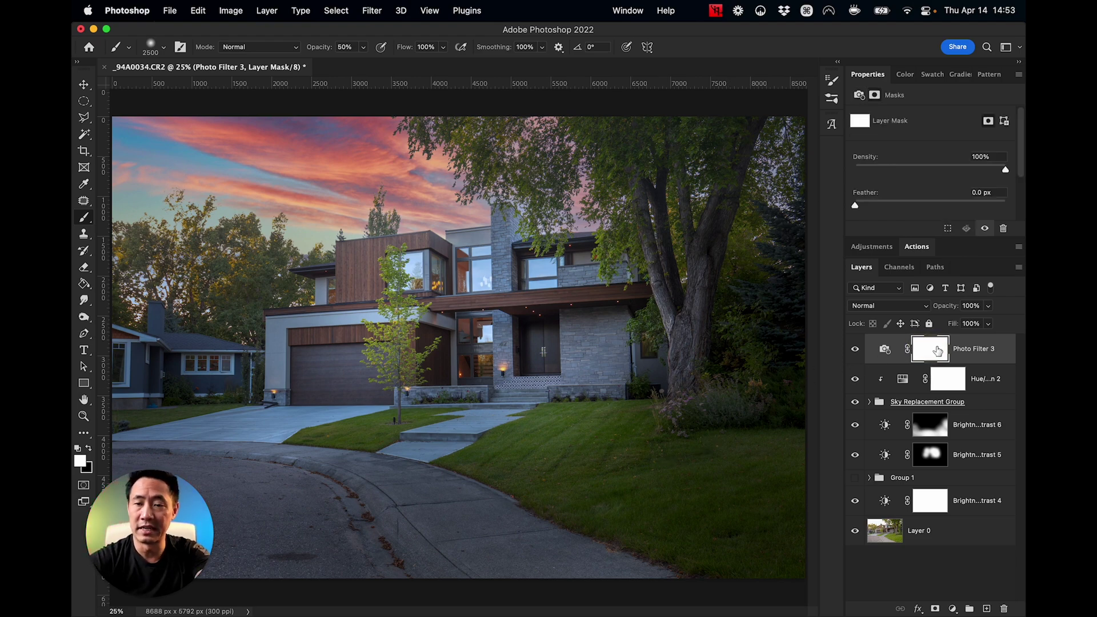
key(cmd+i)
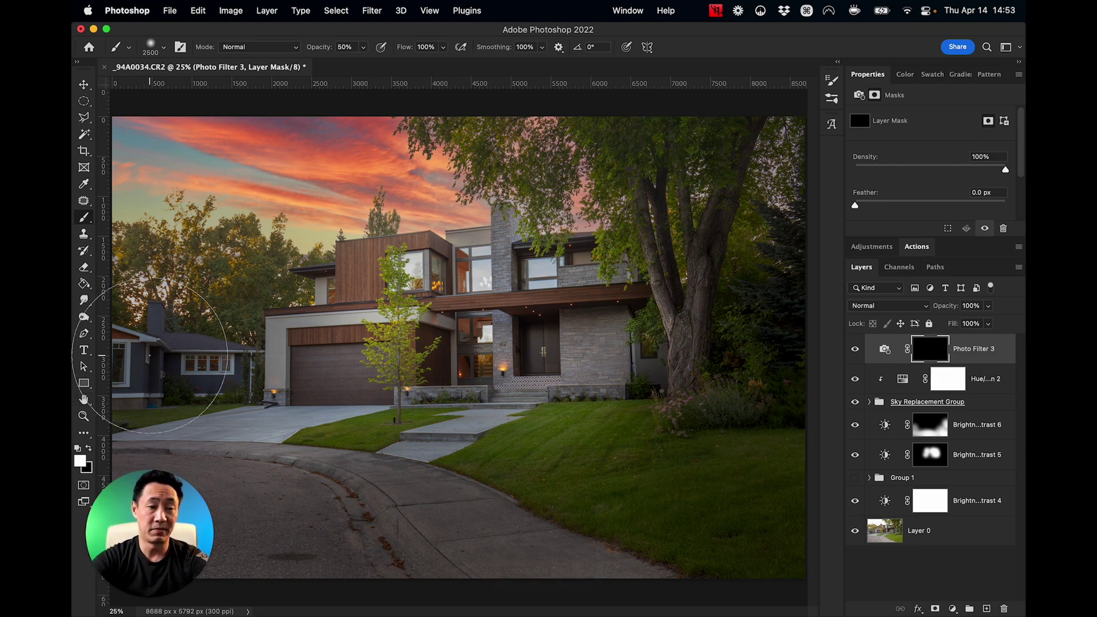
Step: Paint the cooling onto the driveway, road and lower lawn at full strength
drag(149, 355, 186, 462)
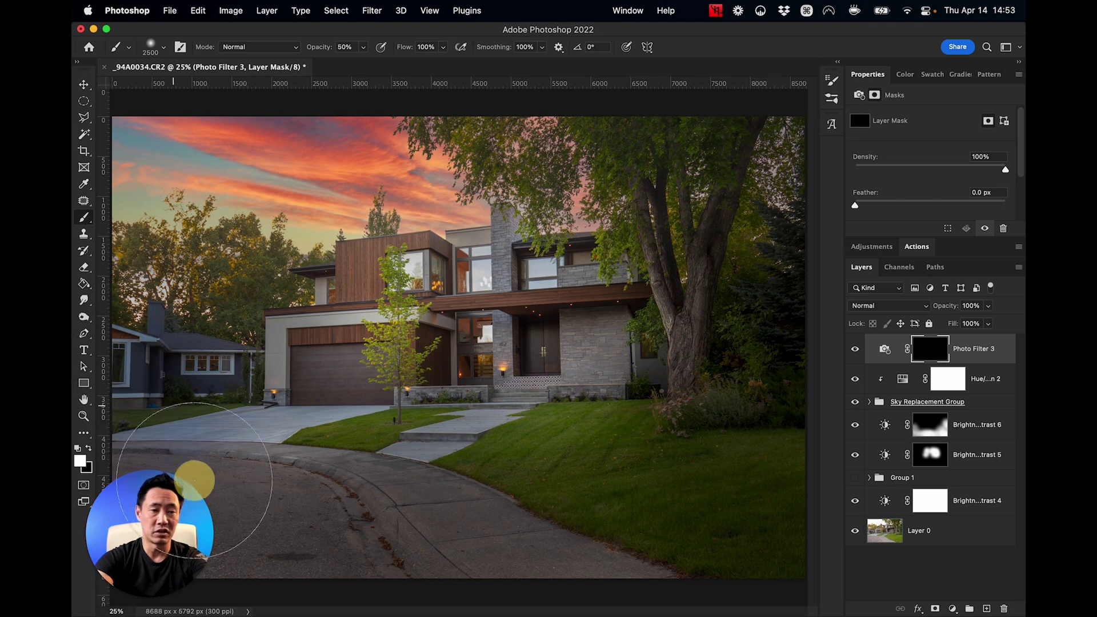
mouse_move(230, 500)
mouse_down()
mouse_move(252, 529)
mouse_move(192, 397)
mouse_up()
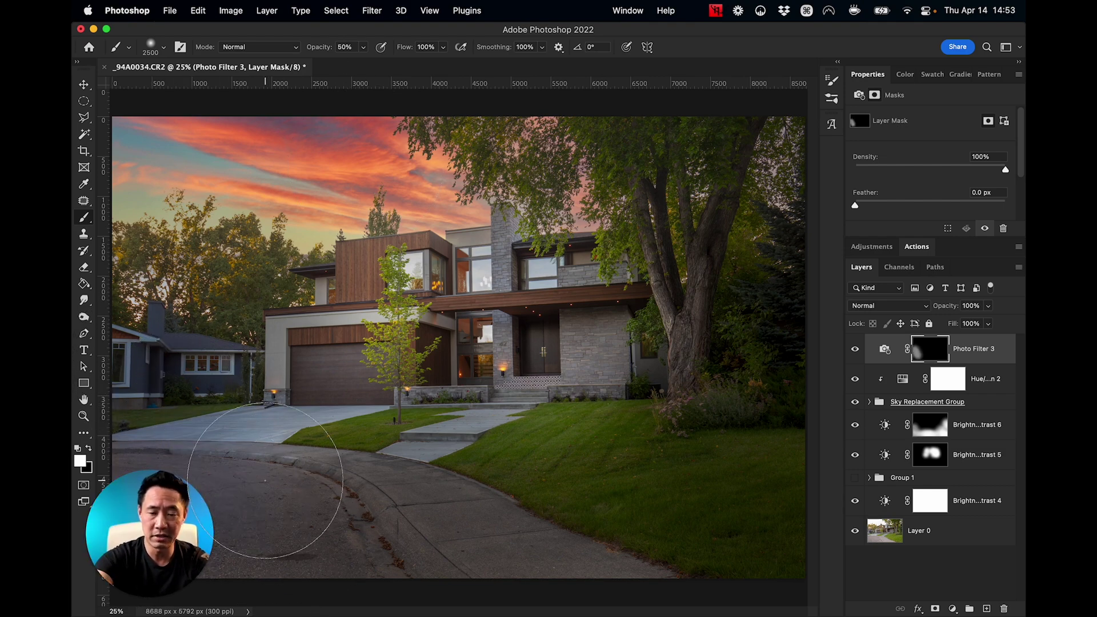
key(0)
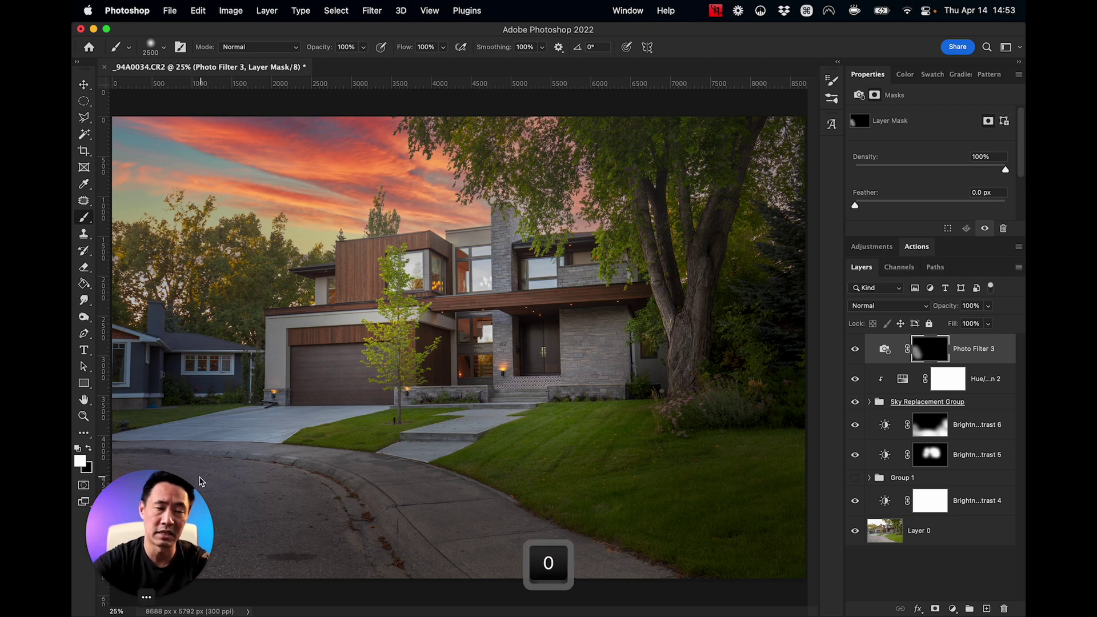
mouse_move(160, 449)
mouse_down()
mouse_move(166, 523)
mouse_move(494, 577)
mouse_move(712, 568)
mouse_move(779, 539)
mouse_move(820, 480)
mouse_move(873, 306)
mouse_move(882, 307)
mouse_move(877, 248)
mouse_move(858, 352)
mouse_move(736, 471)
mouse_move(615, 526)
mouse_move(551, 538)
mouse_move(495, 510)
mouse_move(430, 519)
mouse_move(492, 512)
mouse_move(523, 530)
mouse_move(727, 538)
mouse_up()
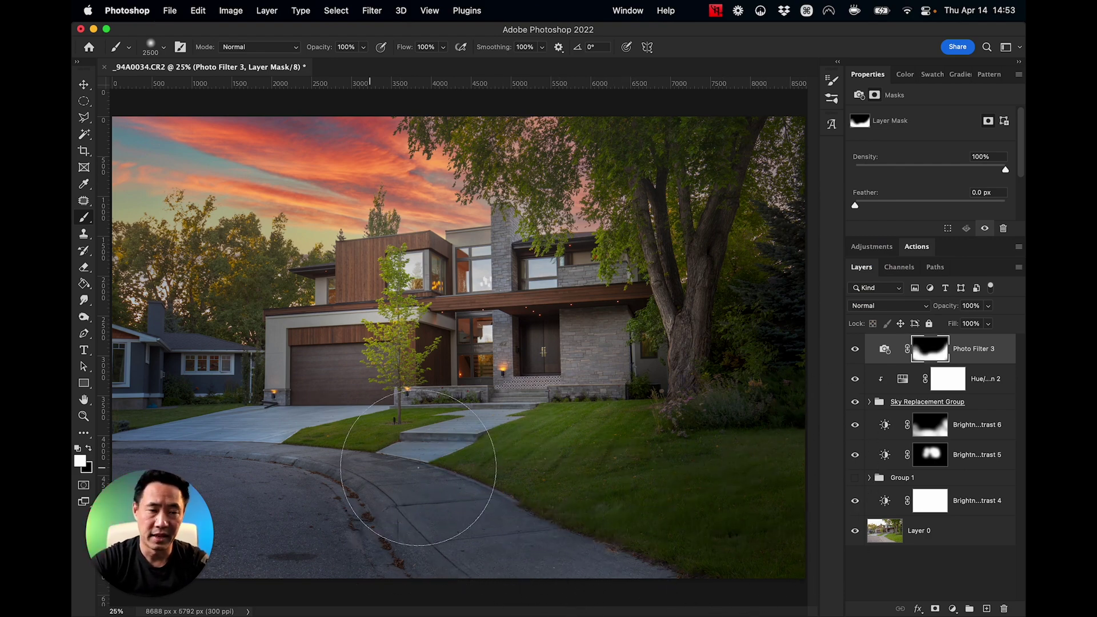
Step: Remove the cooling from the blue neighbouring house and garage area
key(x)
click(240, 390)
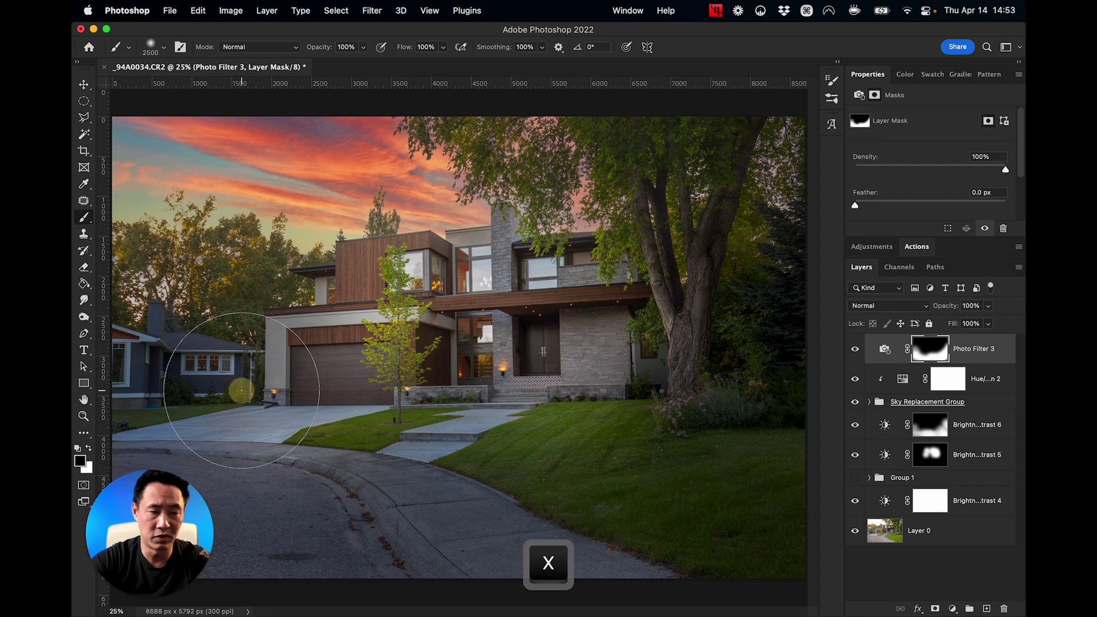
mouse_move(238, 391)
mouse_down()
mouse_move(179, 390)
mouse_move(157, 377)
mouse_up()
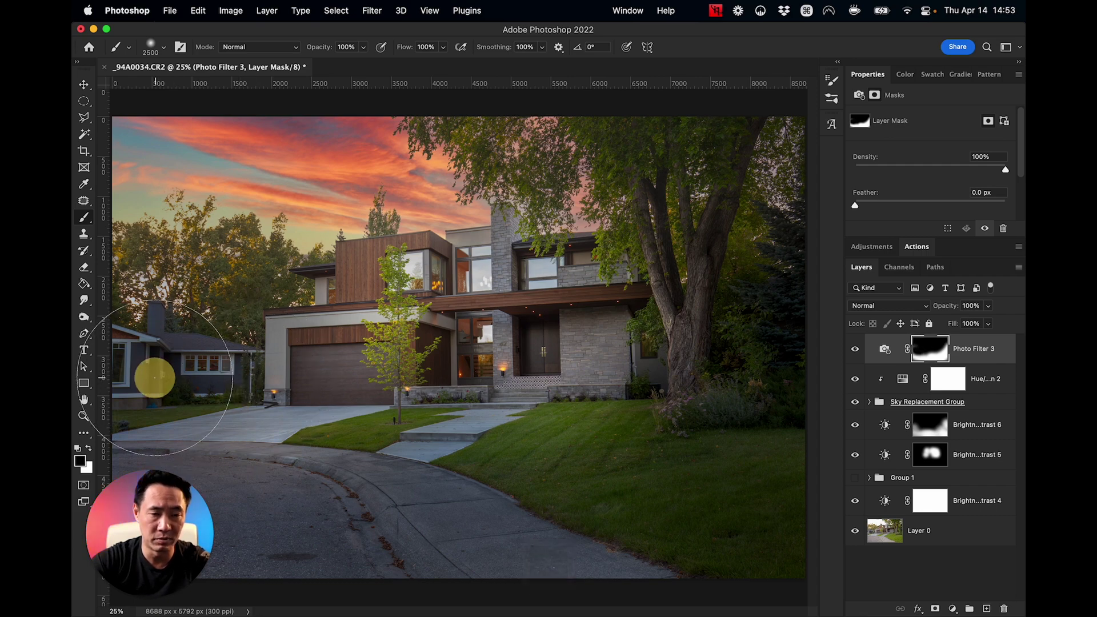
click(170, 368)
click(315, 395)
click(216, 361)
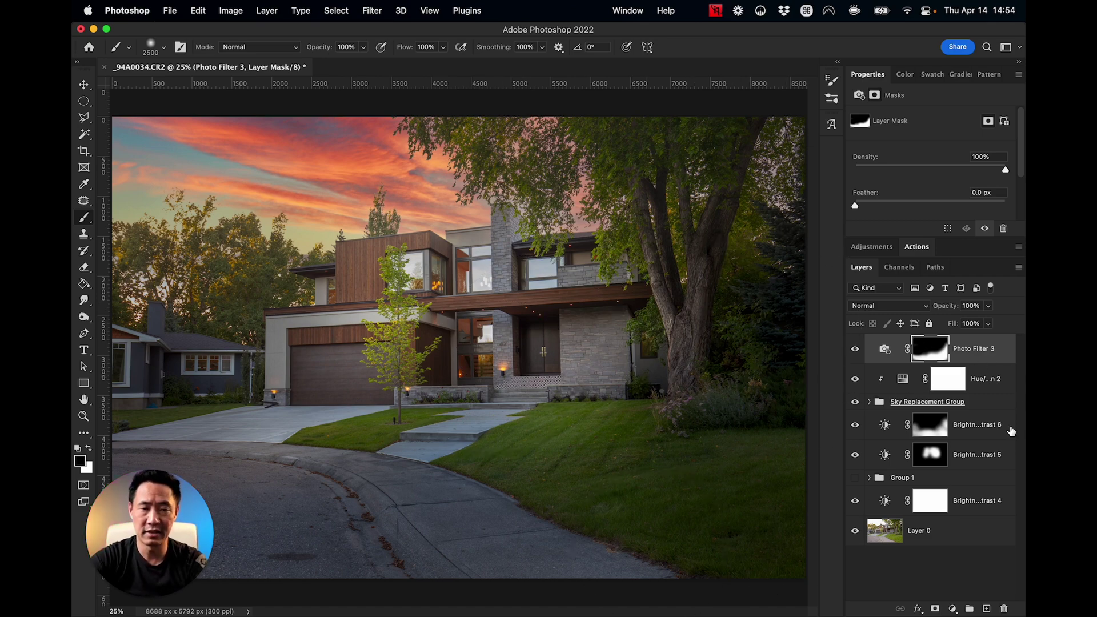
Step: Toggle the Photo Filter layer off and on to compare the cooling effect
click(856, 351)
click(856, 351)
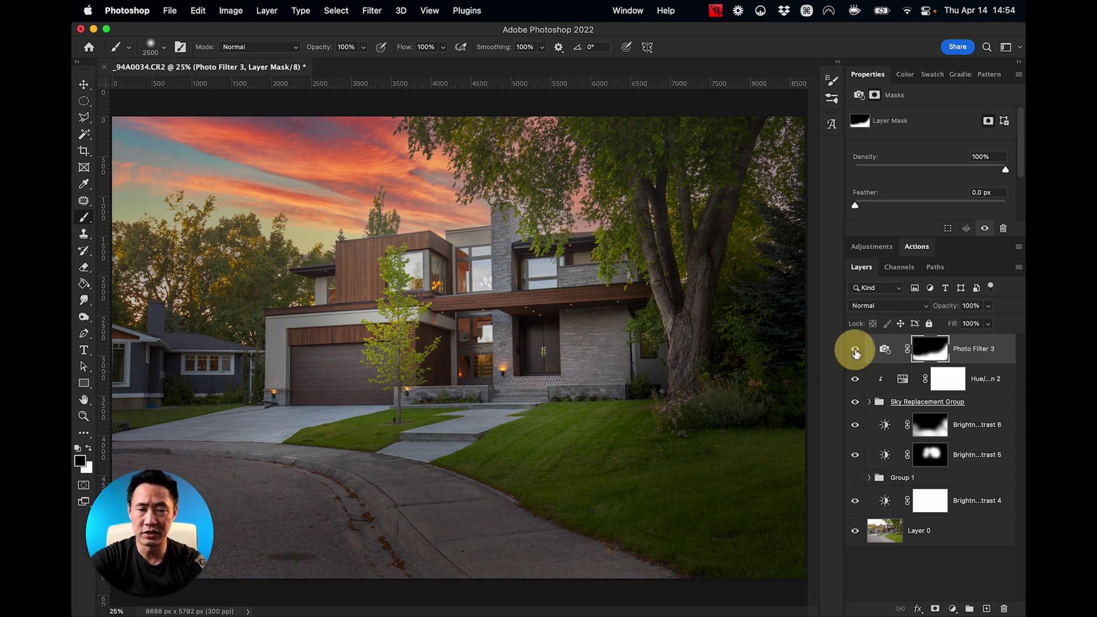
click(855, 349)
click(855, 349)
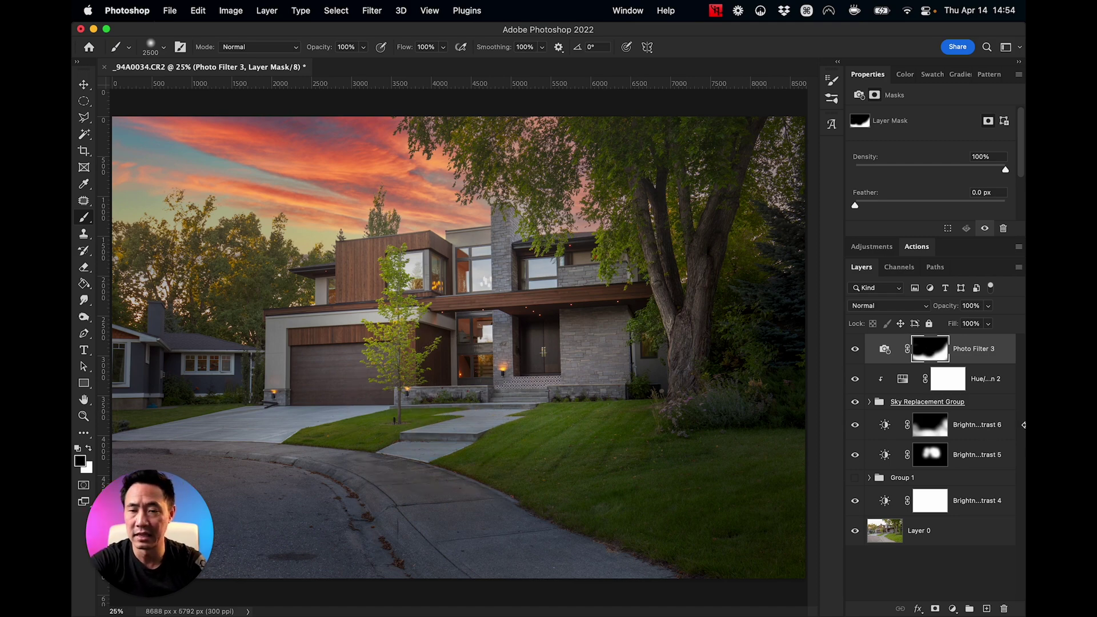
click(566, 407)
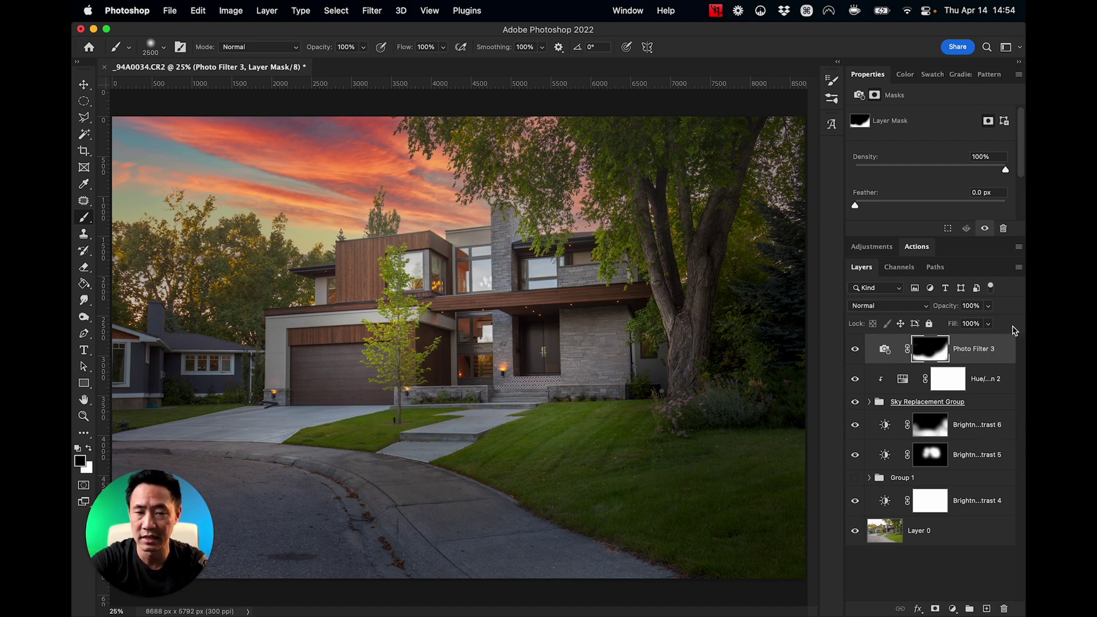
Step: Add a Warming Filter (85) Photo Filter layer and invert its mask to hide it
click(952, 609)
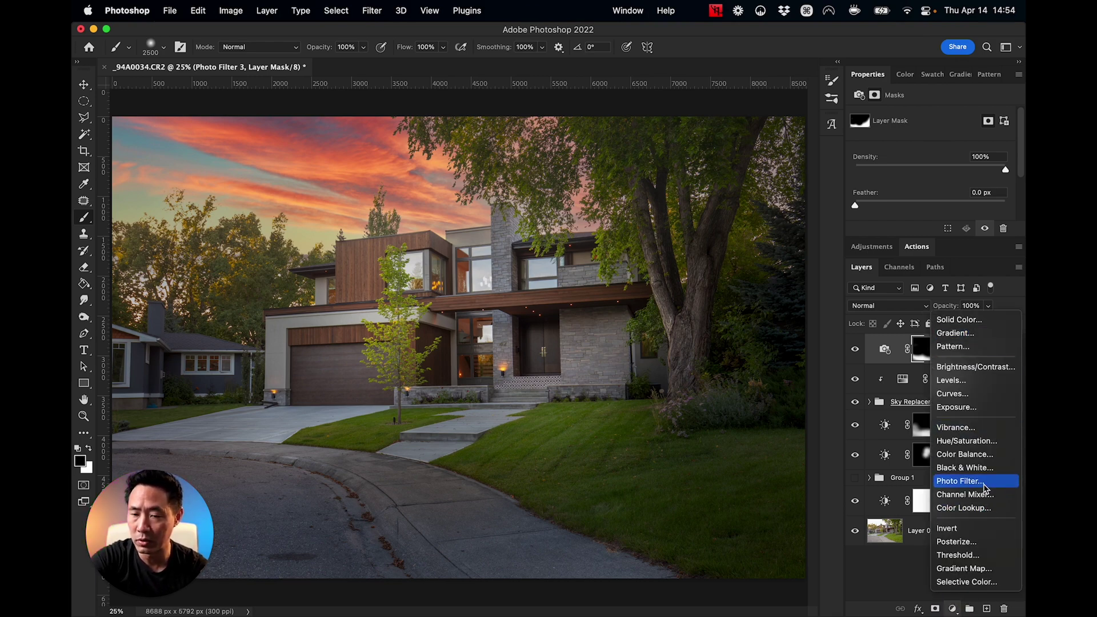
click(984, 483)
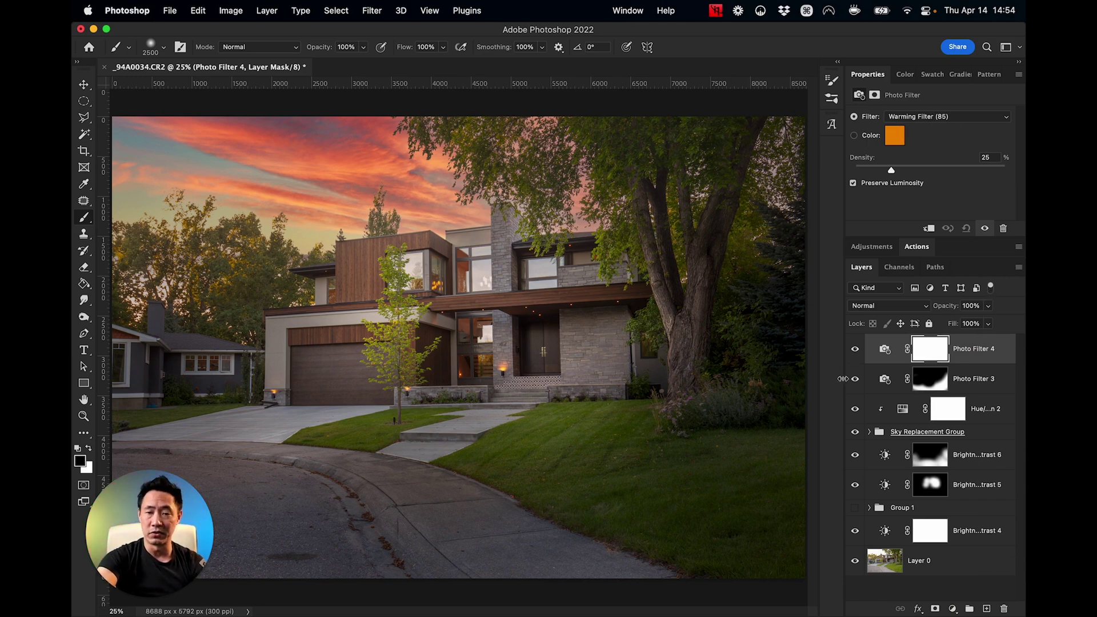
click(930, 349)
key(super+i)
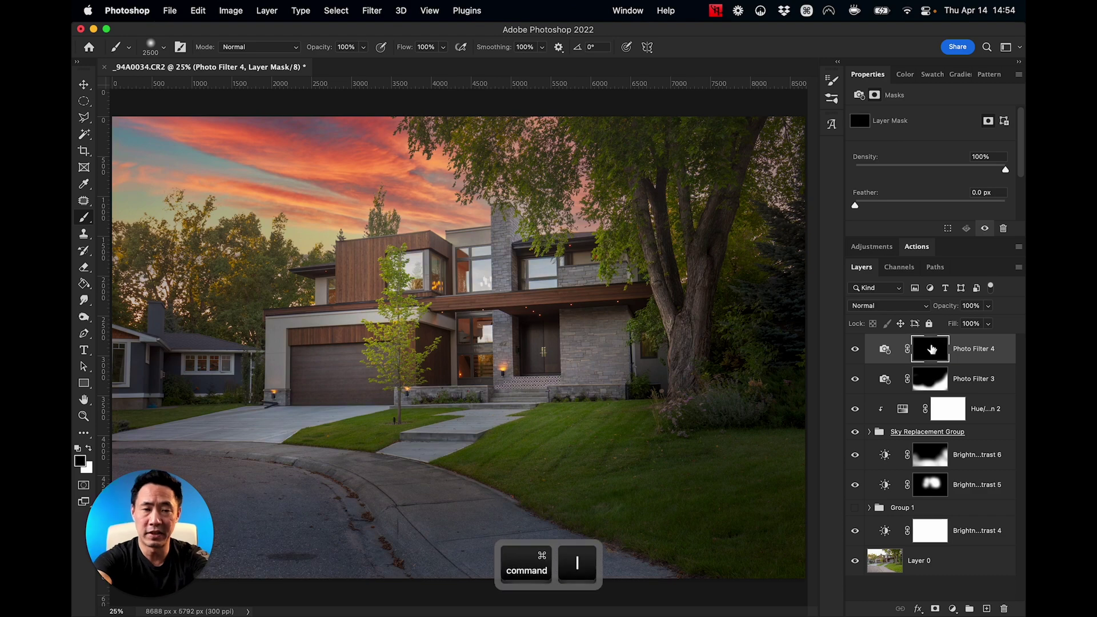
key(b)
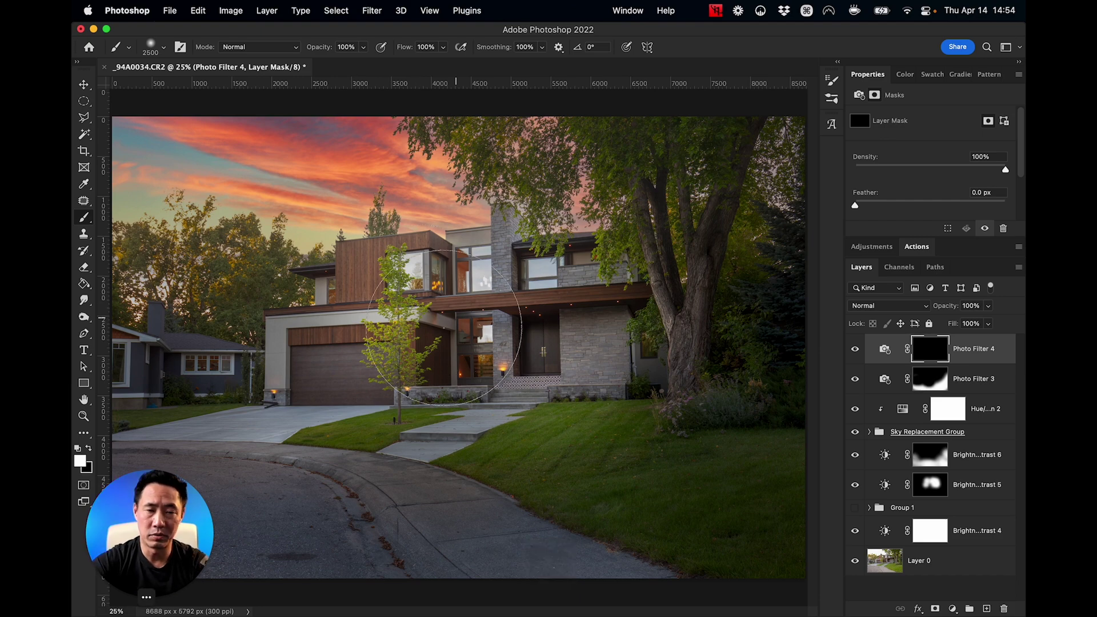
Step: Paint white on the mask over the house front, entrance and right side
click(521, 314)
click(573, 355)
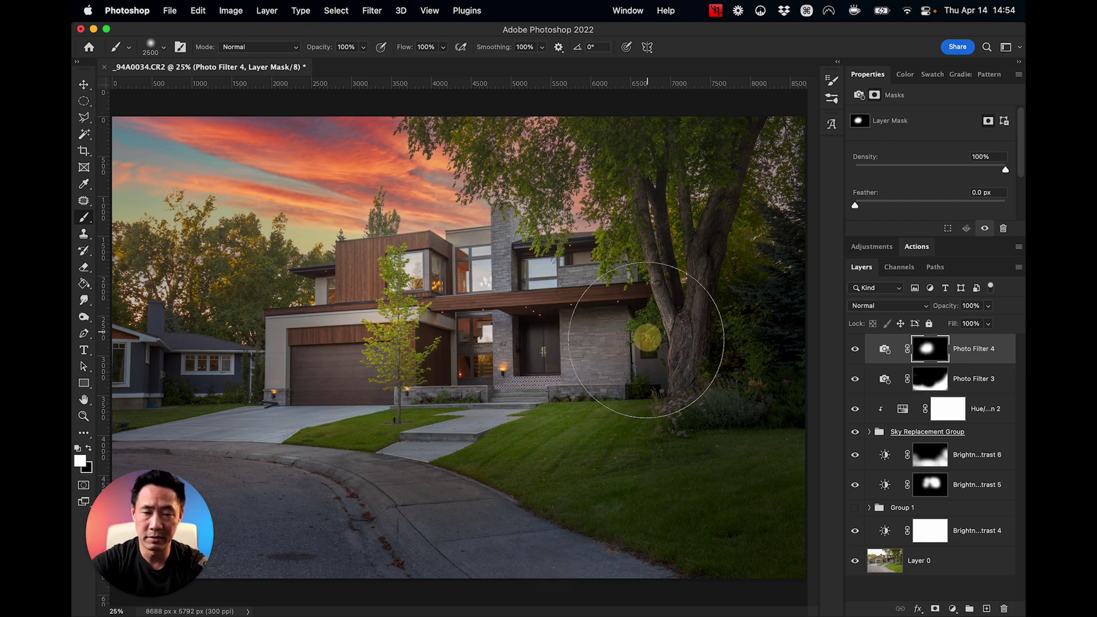
mouse_move(474, 399)
mouse_down()
mouse_move(443, 400)
mouse_move(477, 391)
mouse_up()
click(375, 353)
mouse_move(523, 185)
mouse_down()
mouse_move(507, 201)
mouse_move(703, 152)
mouse_move(619, 327)
mouse_move(720, 370)
mouse_up()
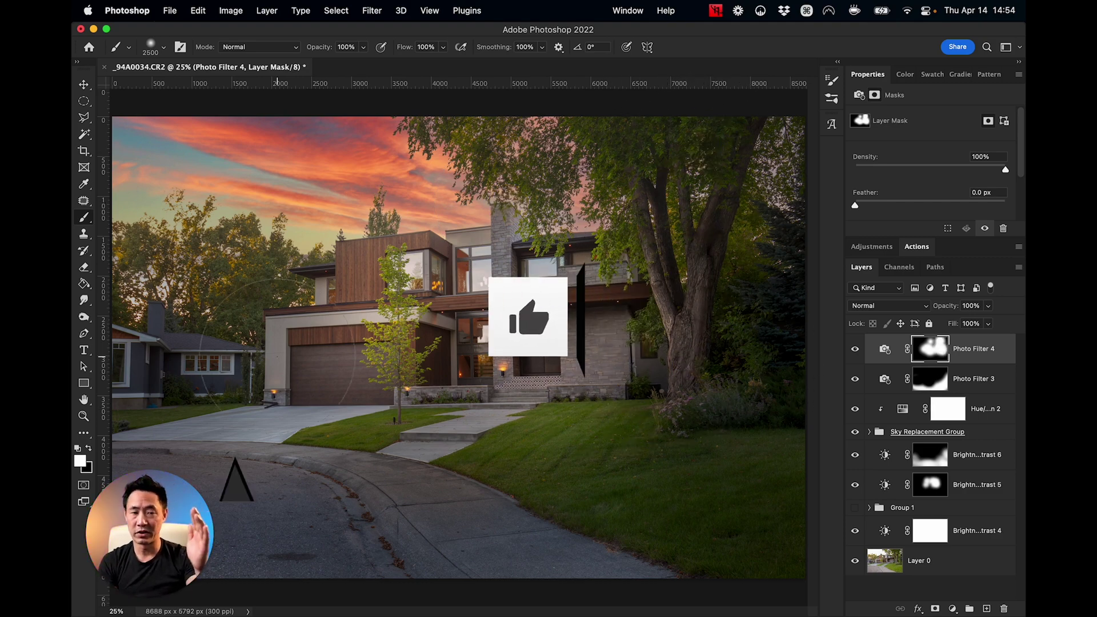
click(362, 372)
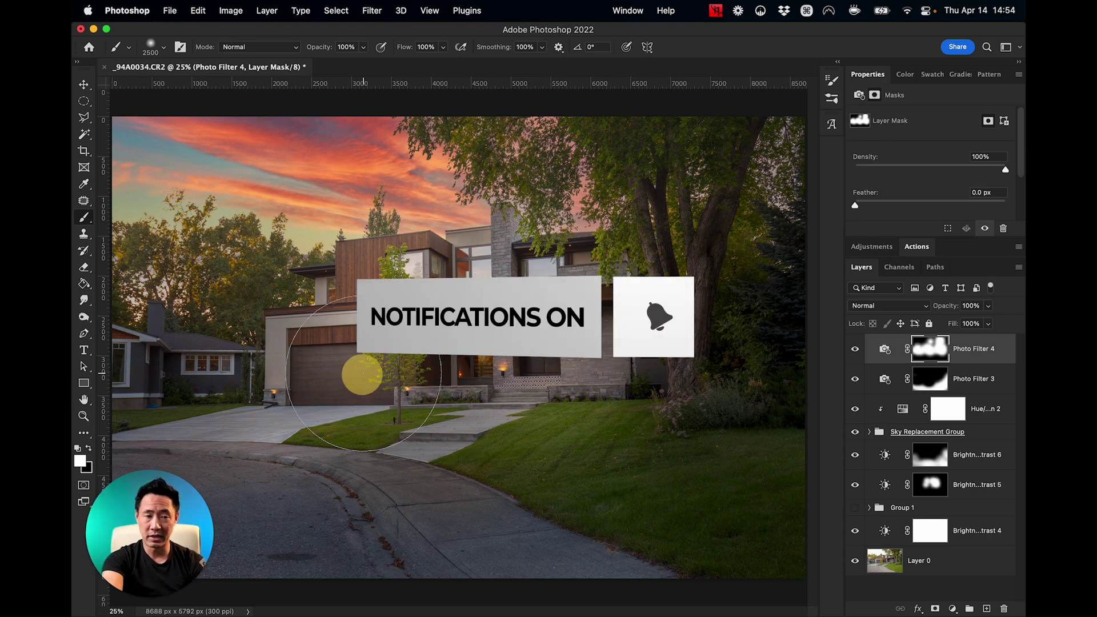